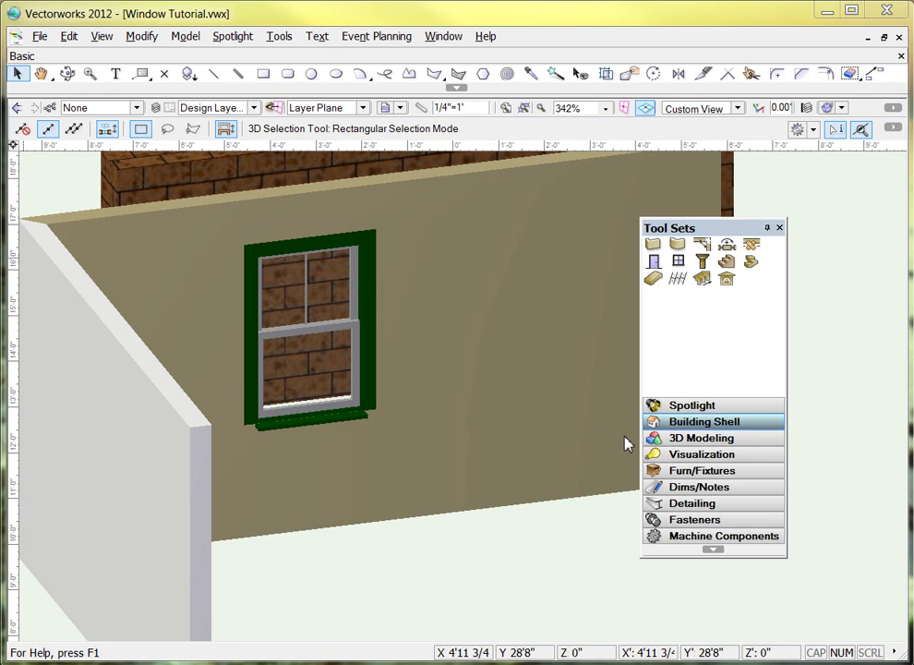
Step: Start the Window tool and configure a new window with a Square top shape and a Double Hung sash
left_click(678, 261)
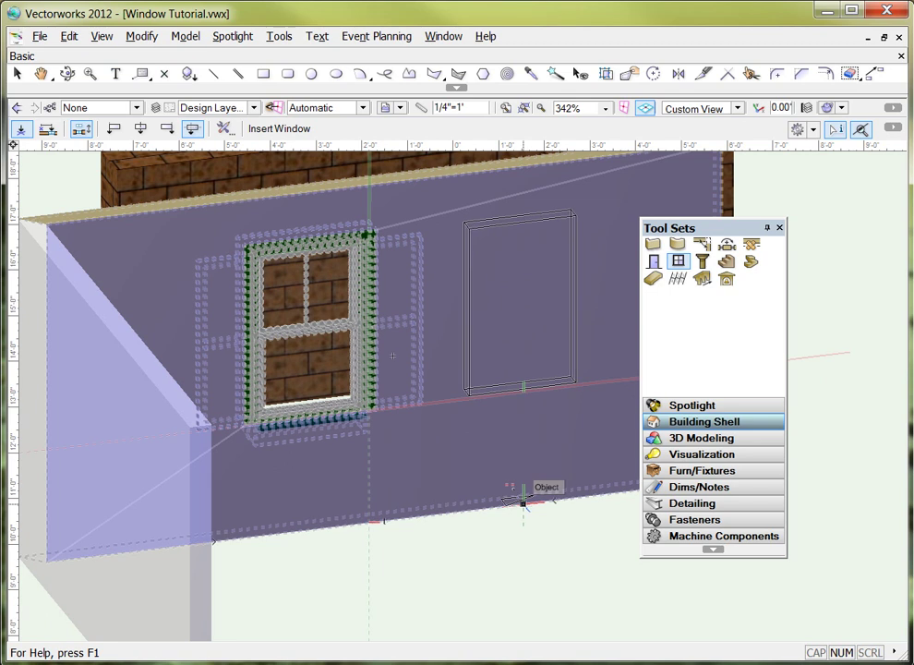
left_click(392, 355)
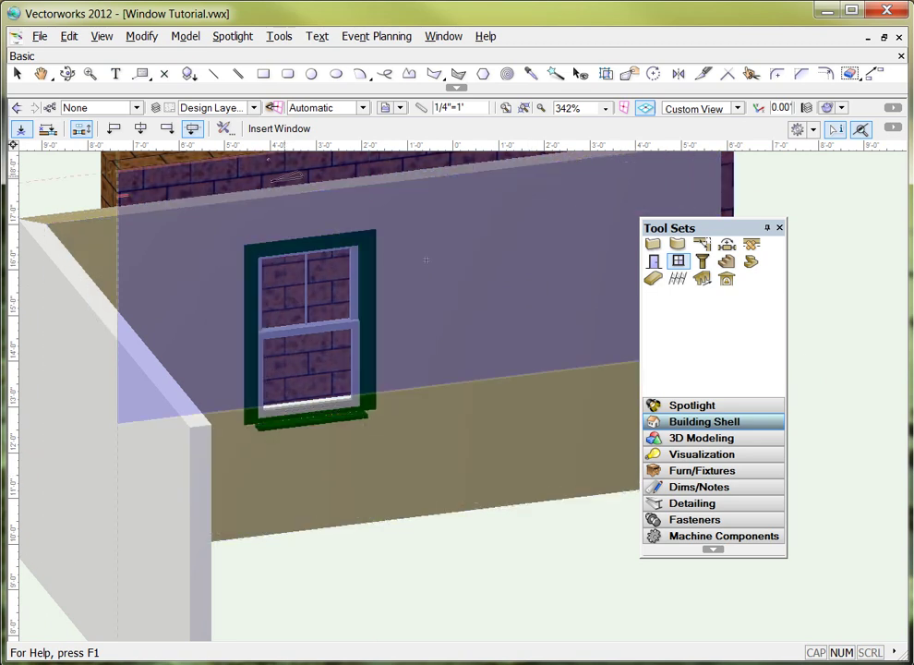
left_click(227, 130)
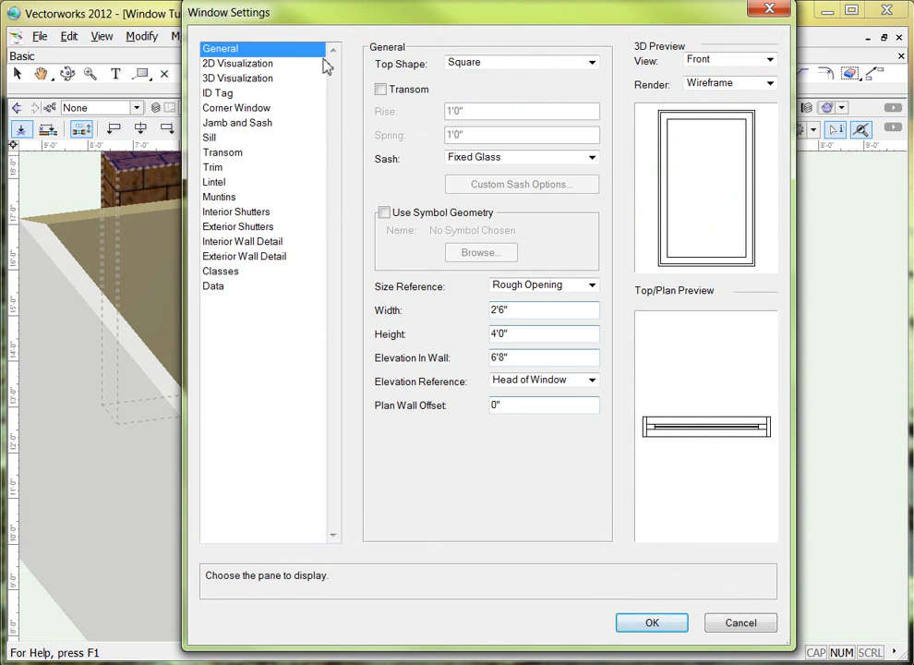
left_click(592, 65)
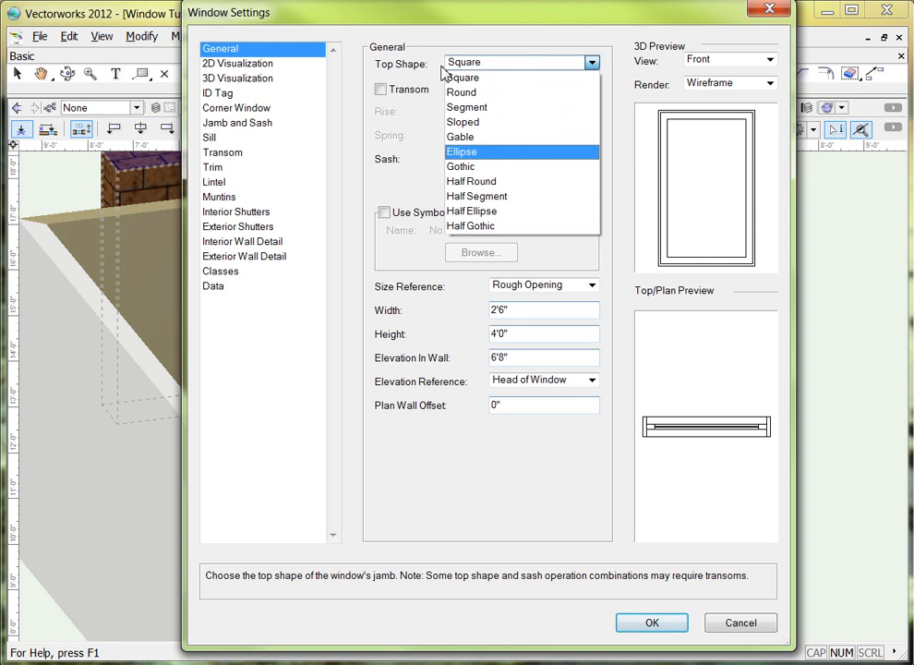
left_click(478, 74)
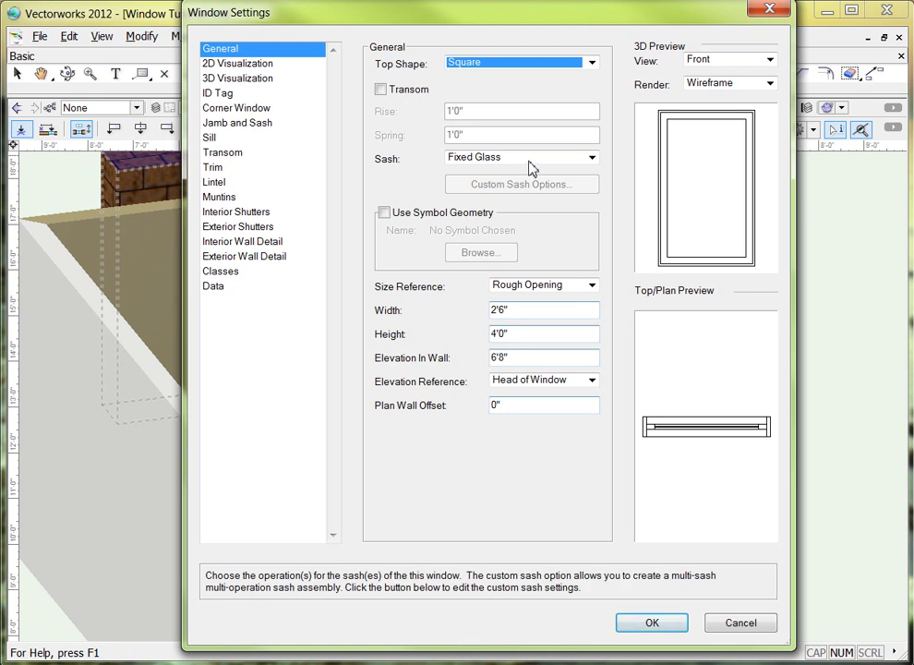
left_click(589, 159)
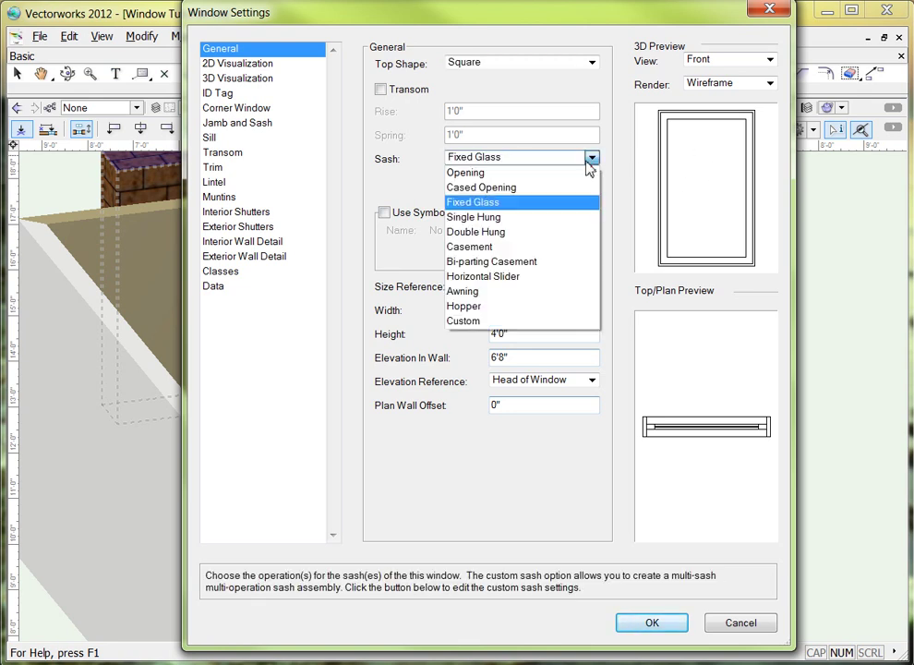
left_click(531, 238)
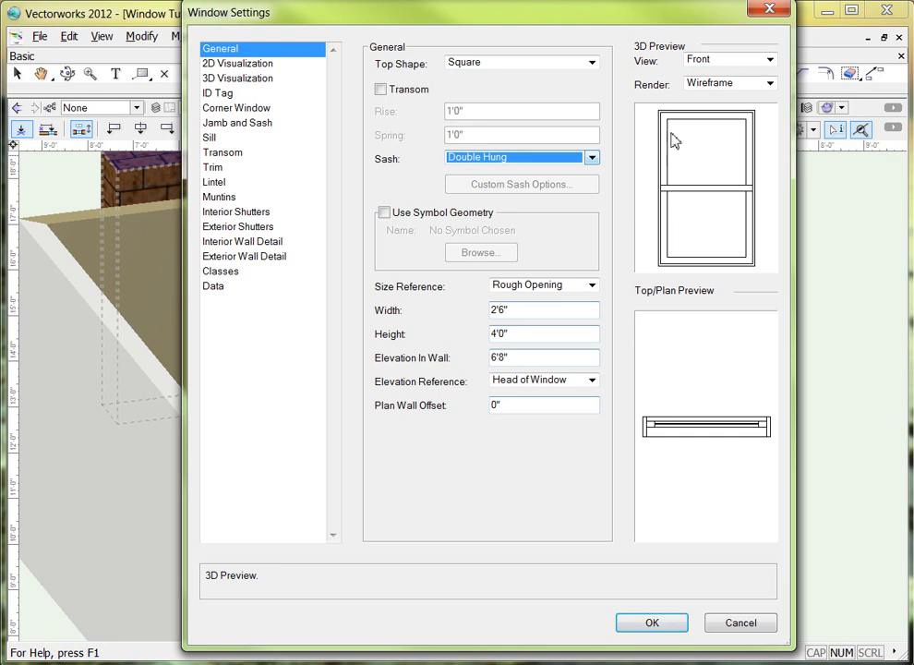
Step: Inspect the window's 3D preview in Right Isometric and Front views and review the render mode and elevation reference options
left_click(745, 61)
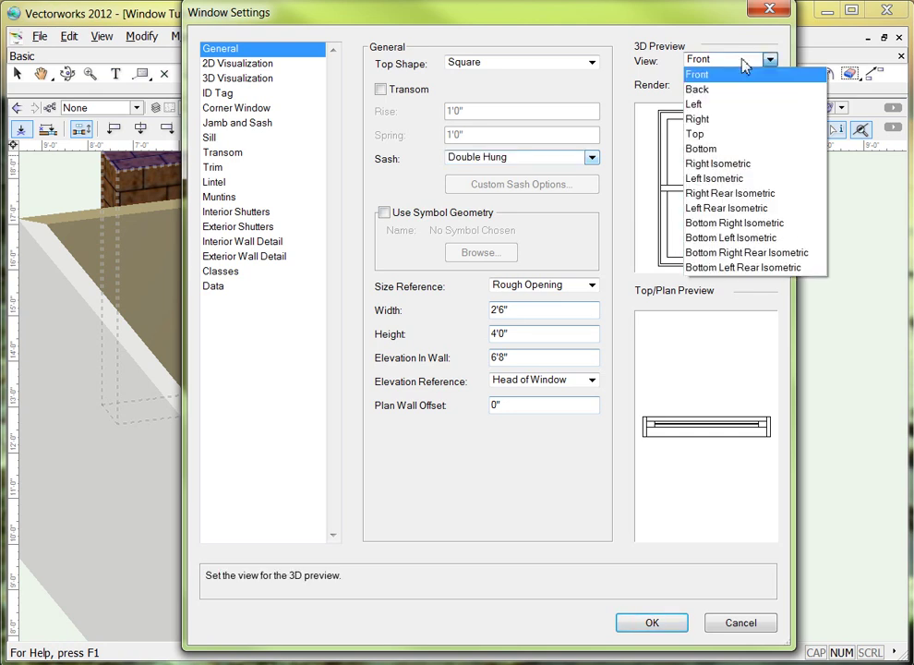
left_click(734, 164)
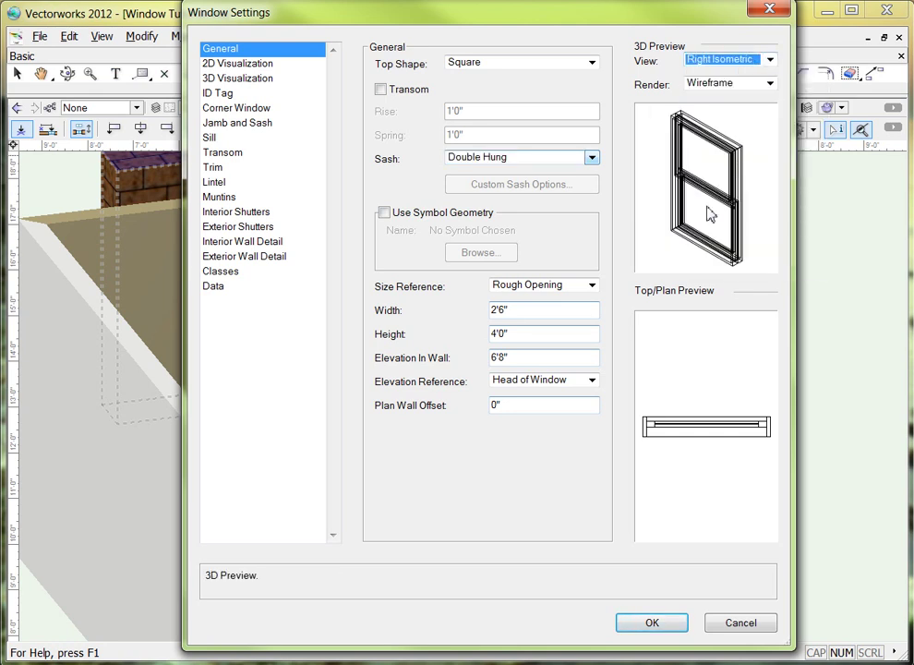
left_click(767, 60)
left_click(738, 76)
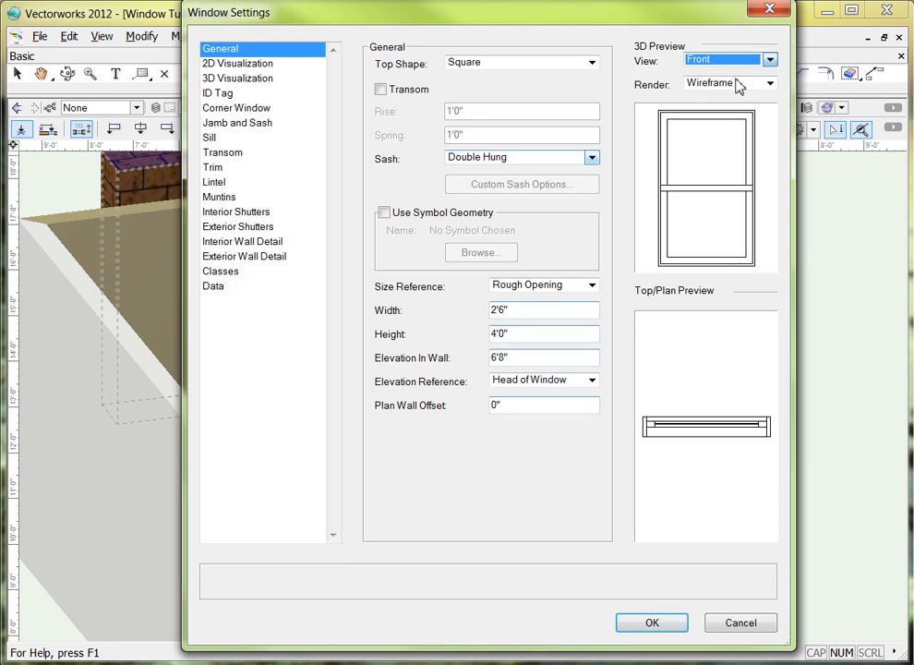
left_click(730, 83)
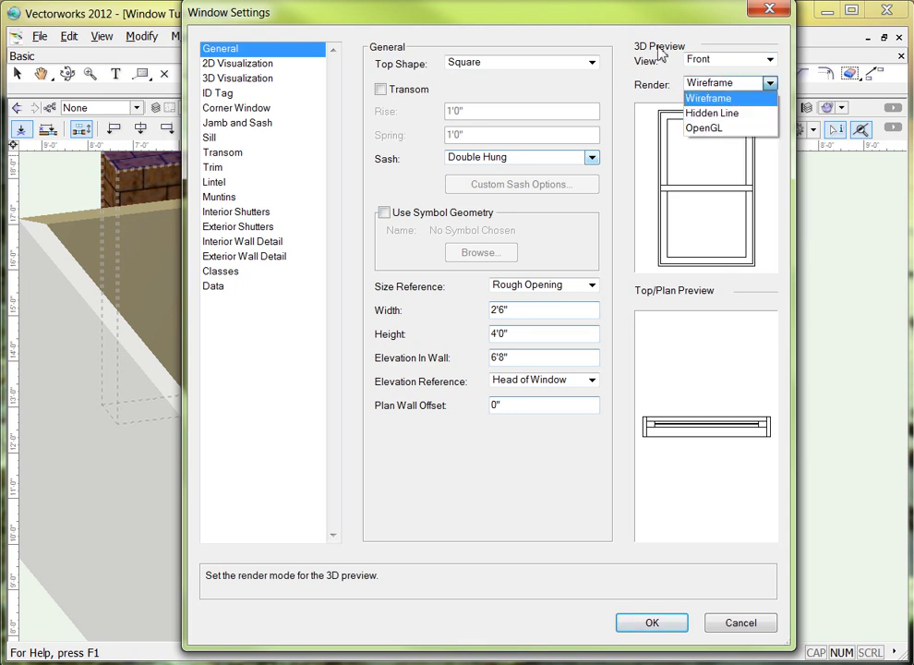
left_click(734, 83)
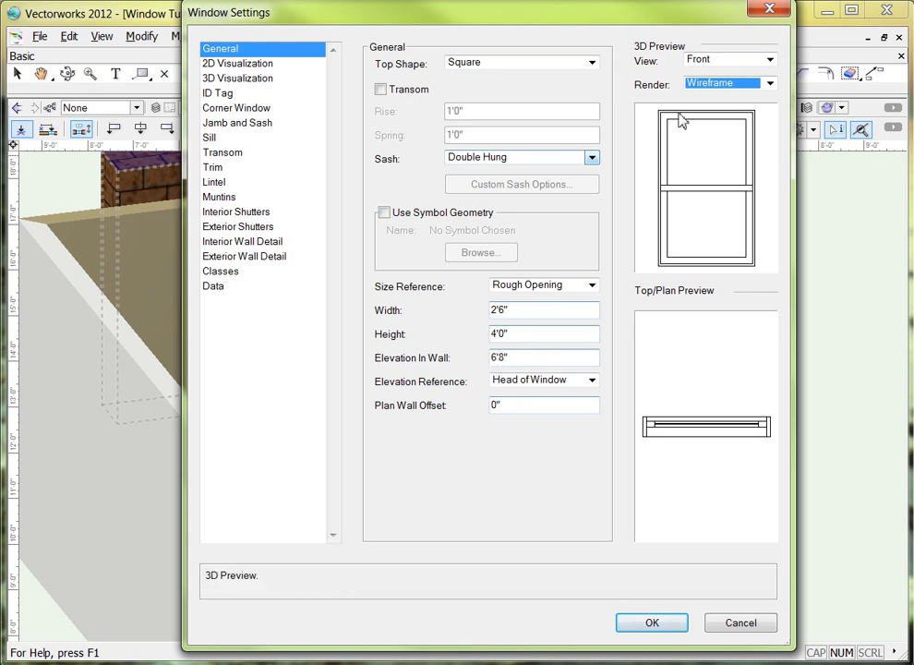
left_click(591, 381)
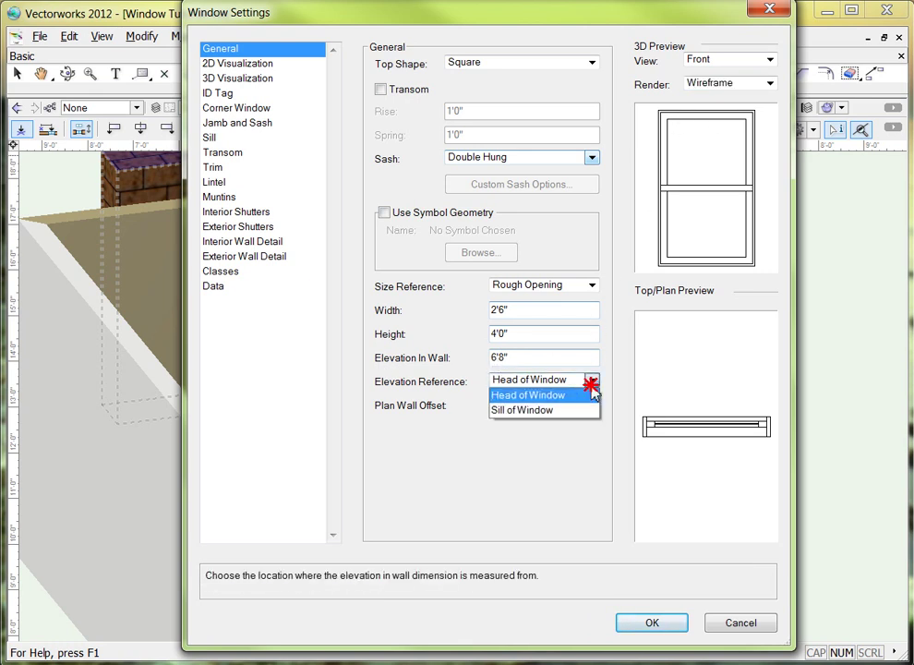
left_click(606, 347)
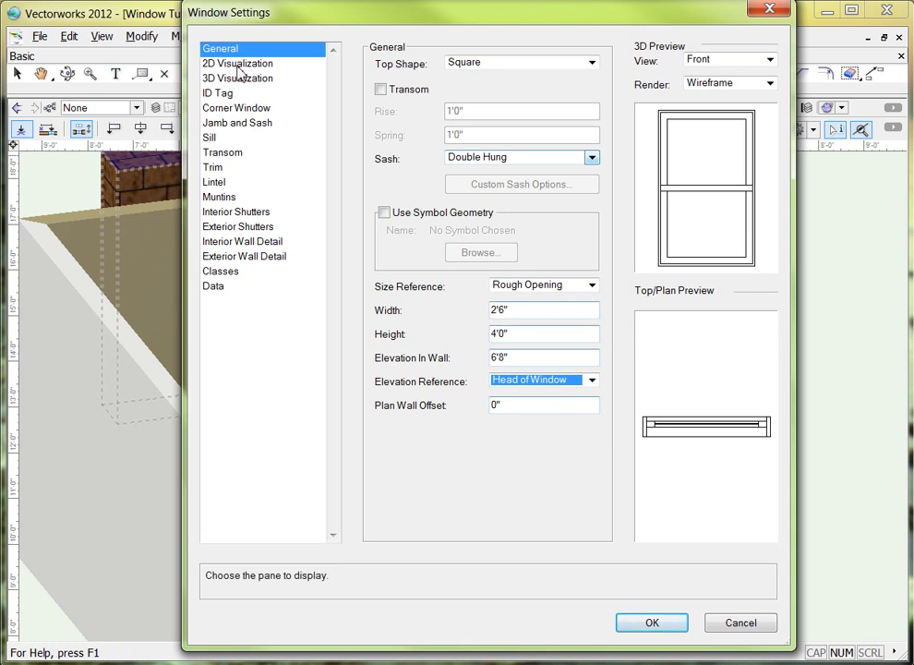
Step: Try a window sash width of 3" and set it back to 2"
left_click(232, 129)
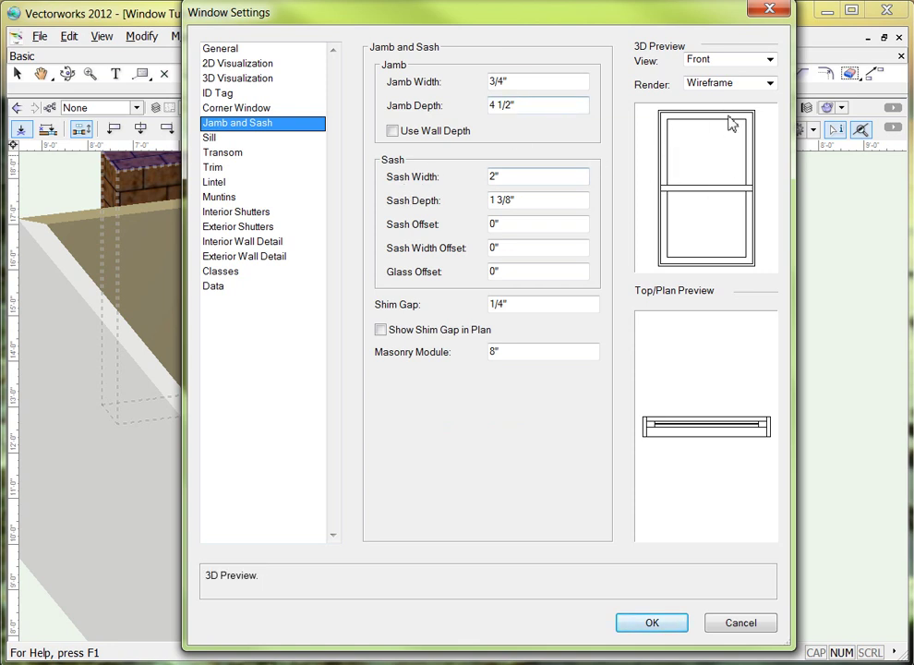
double_click(522, 178)
type("3")
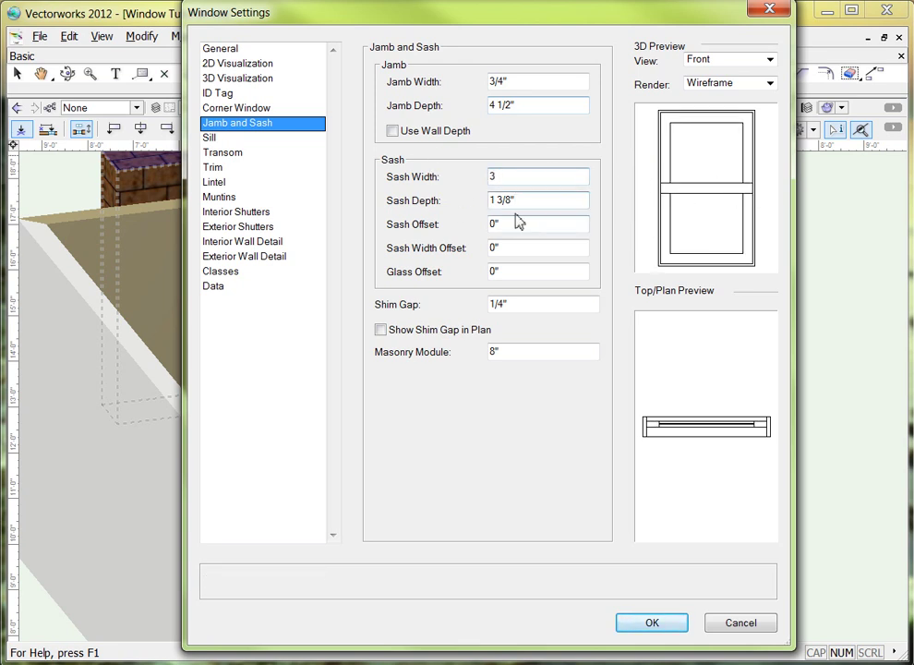
double_click(573, 176)
left_click(520, 200)
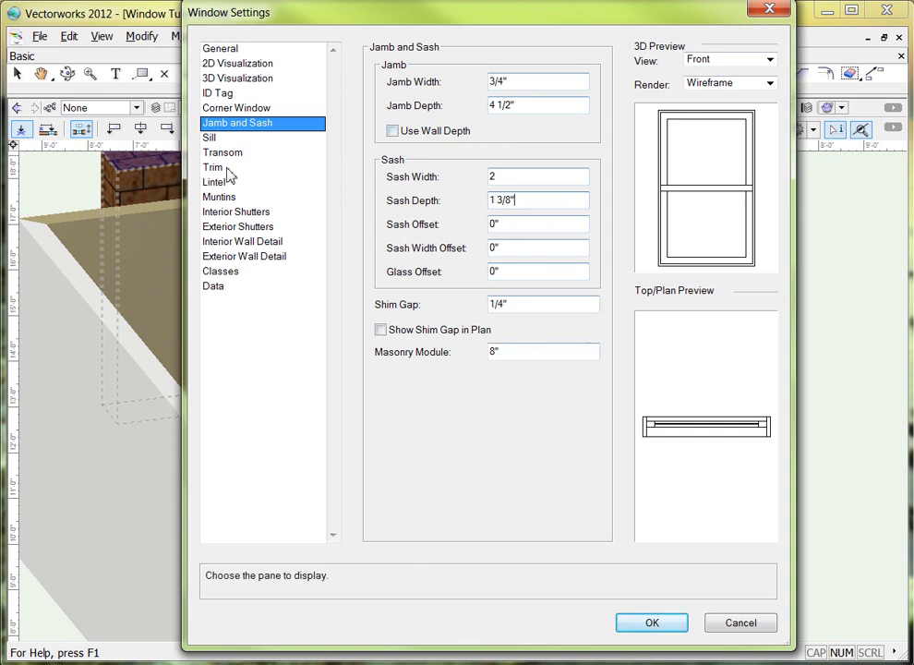
Step: Include a Timber sill on the window
left_click(231, 137)
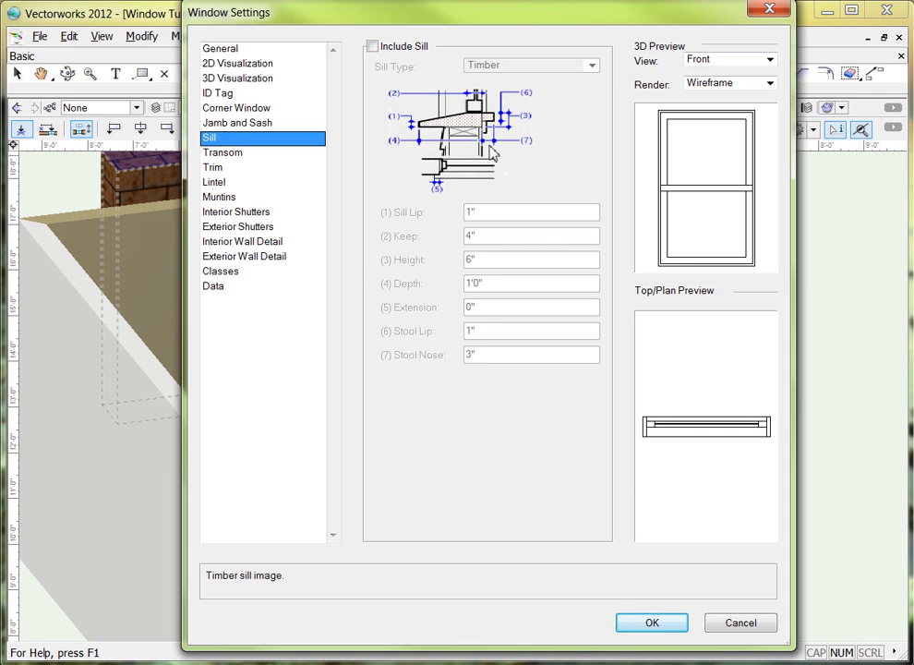
left_click(372, 47)
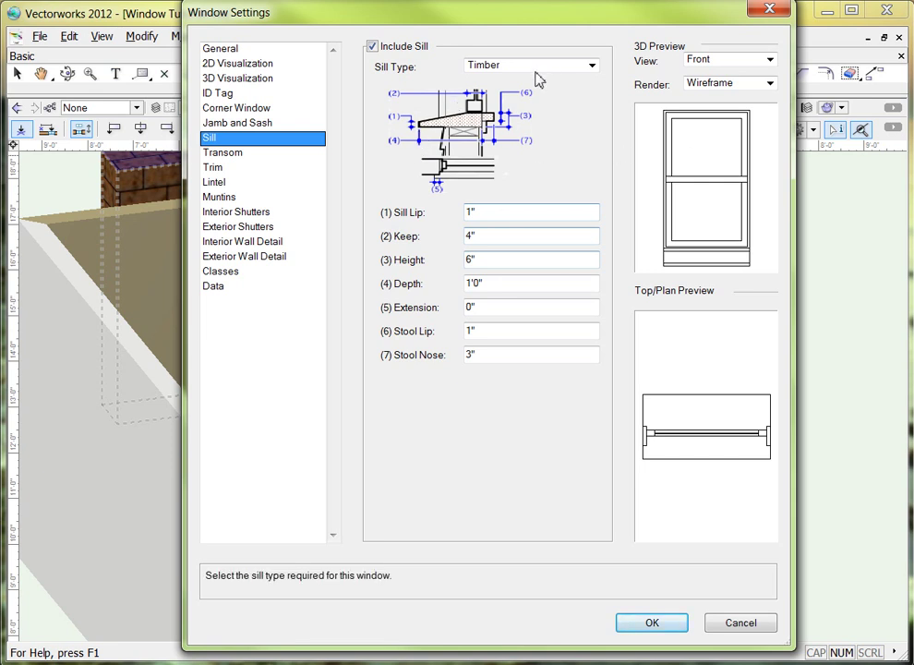
left_click(231, 153)
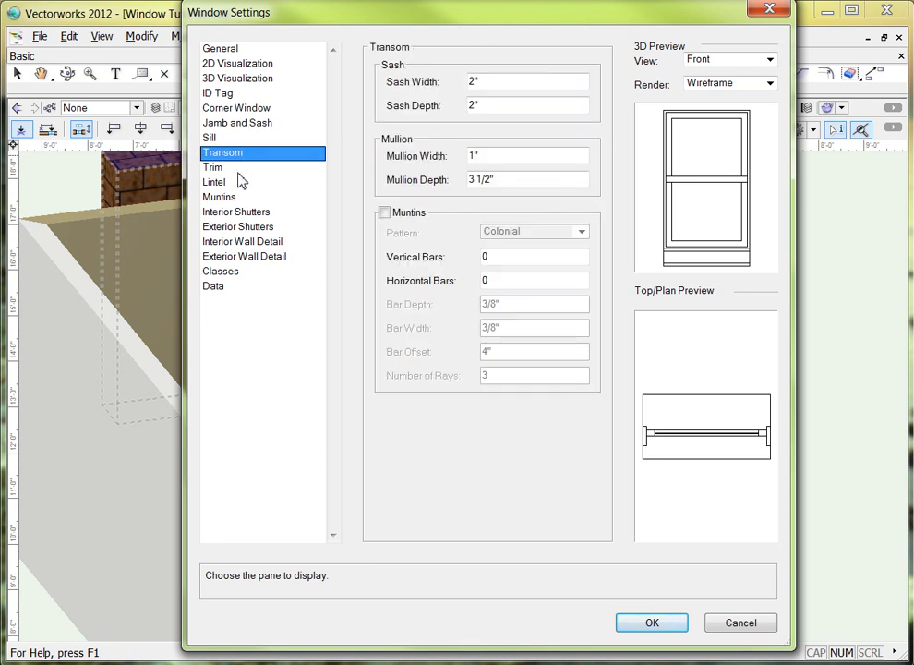
Step: Include interior and exterior trim on the window, with trim under the stool and under the sill
left_click(234, 169)
left_click(384, 63)
left_click(384, 160)
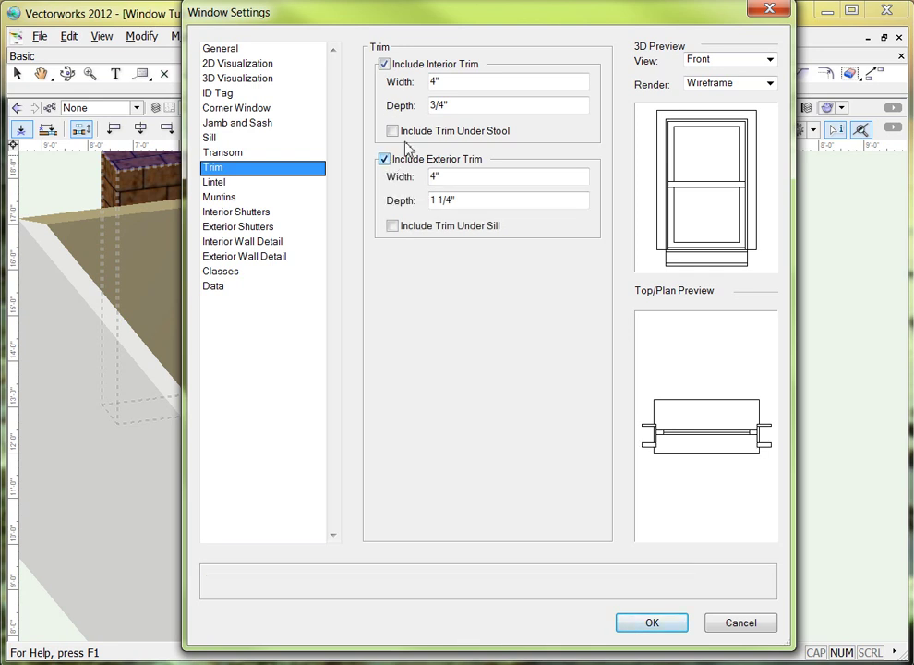
left_click(391, 131)
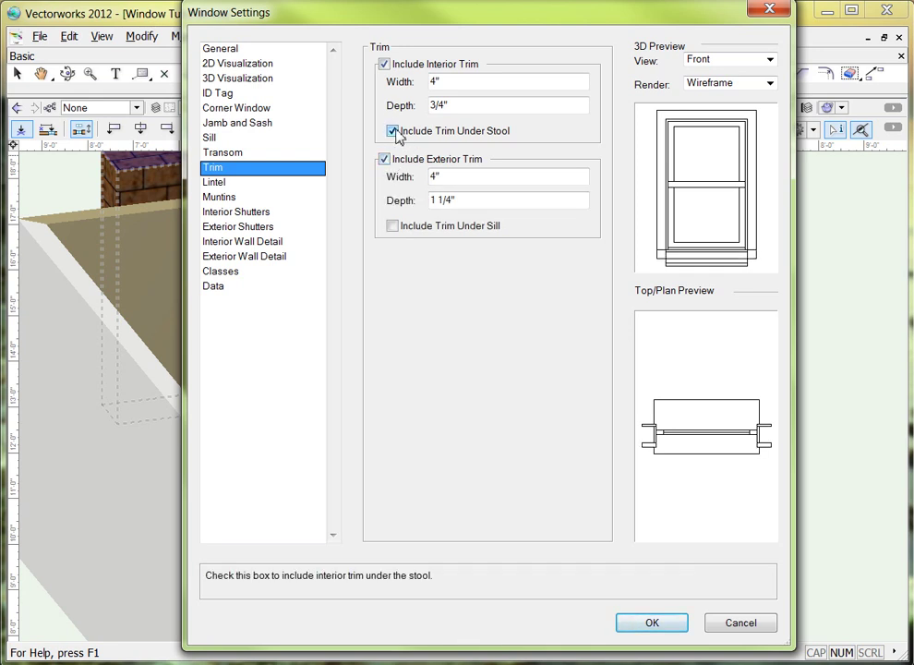
left_click(391, 227)
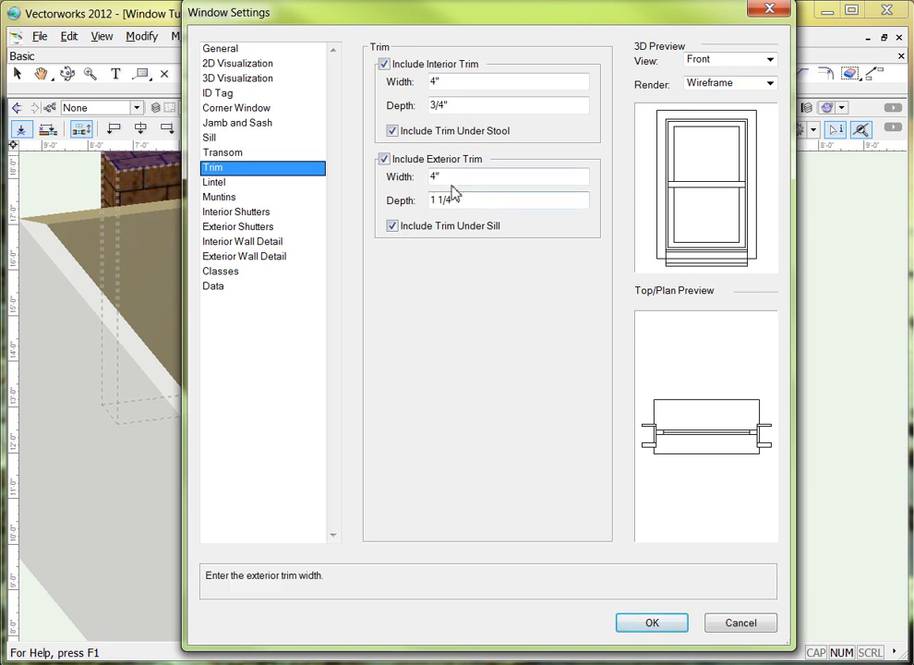
Step: Set the exterior trim width to 6"
left_click(388, 177)
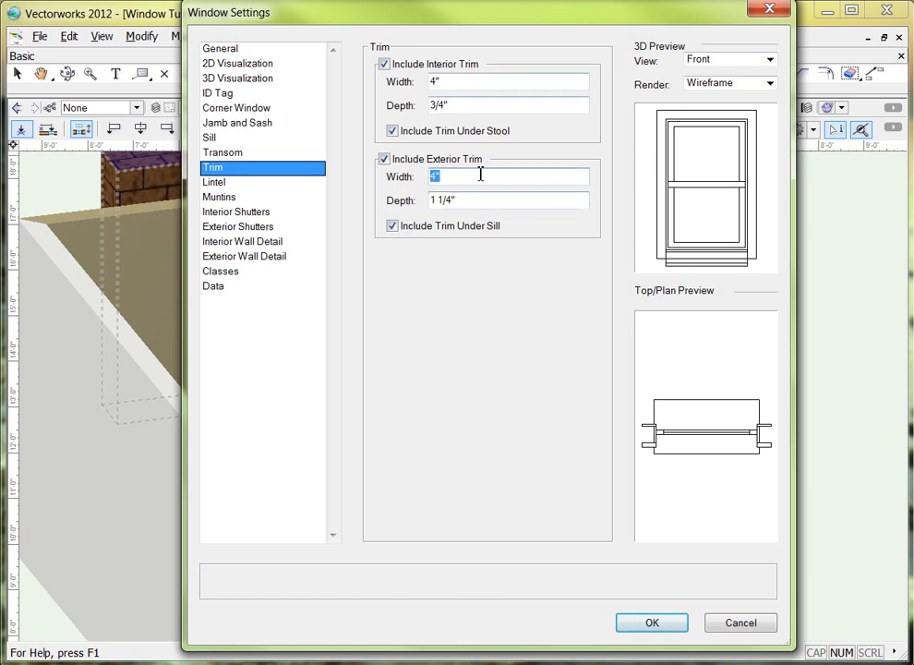
type("6")
left_click(504, 201)
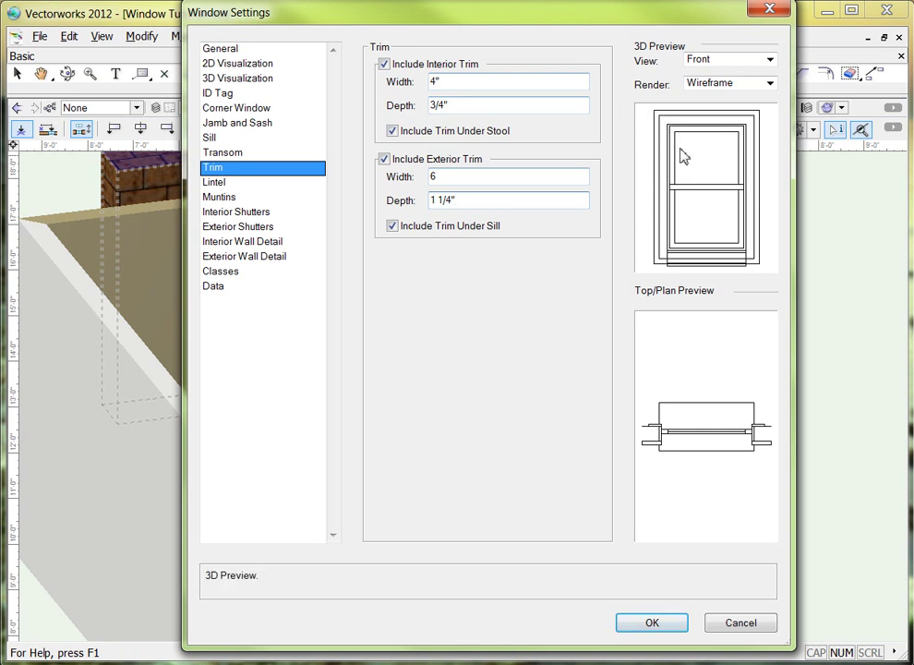
Step: Apply Colonial muntins with 1 vertical bar to the window's top sash
left_click(235, 181)
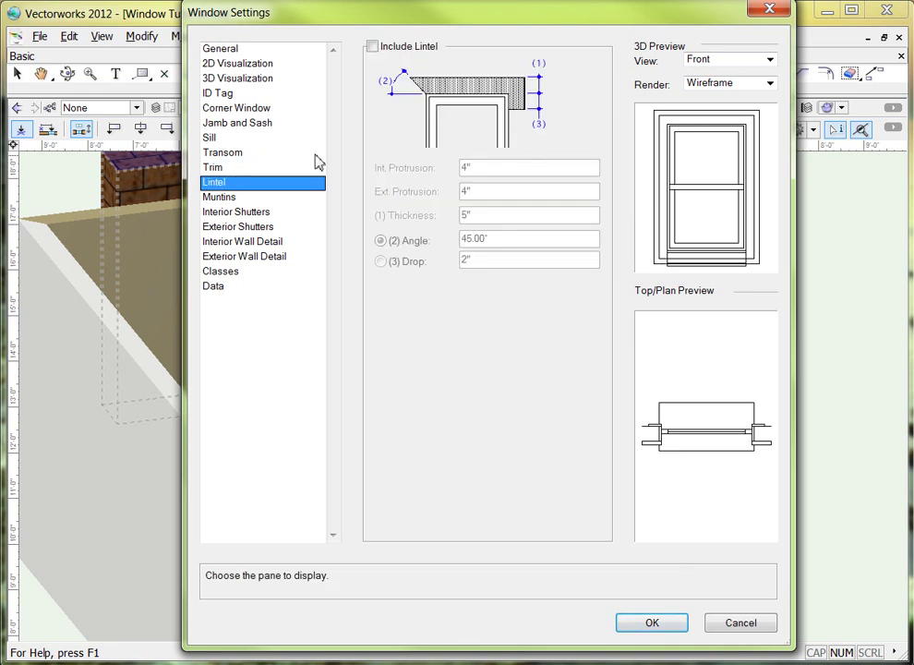
left_click(244, 197)
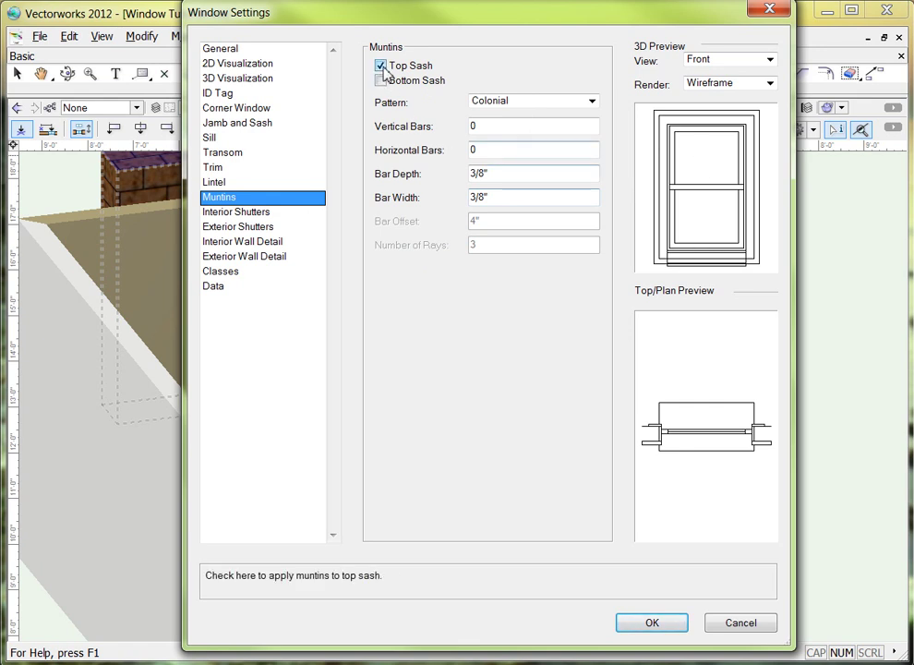
double_click(486, 129)
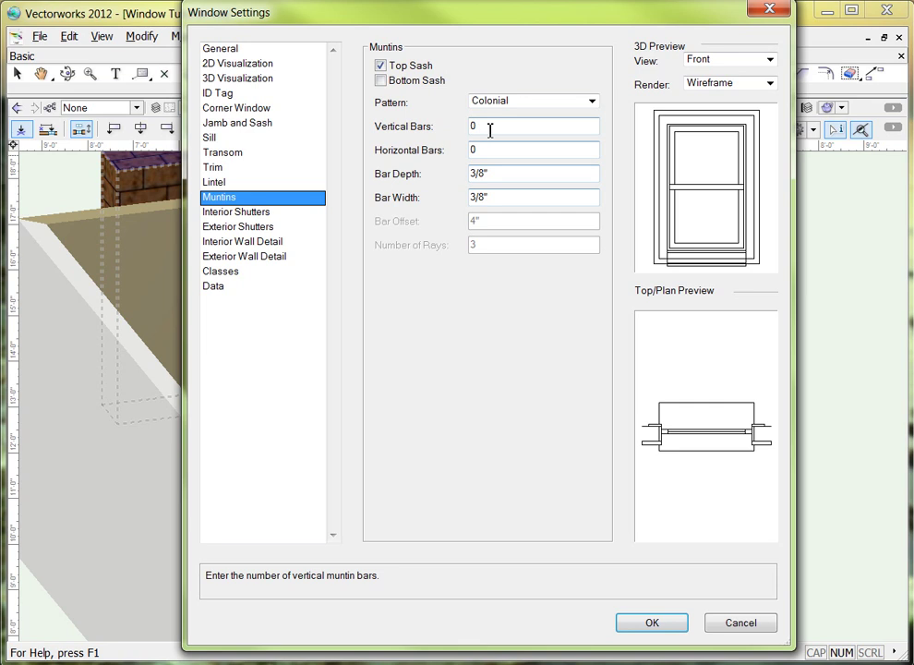
type("1")
left_click(486, 147)
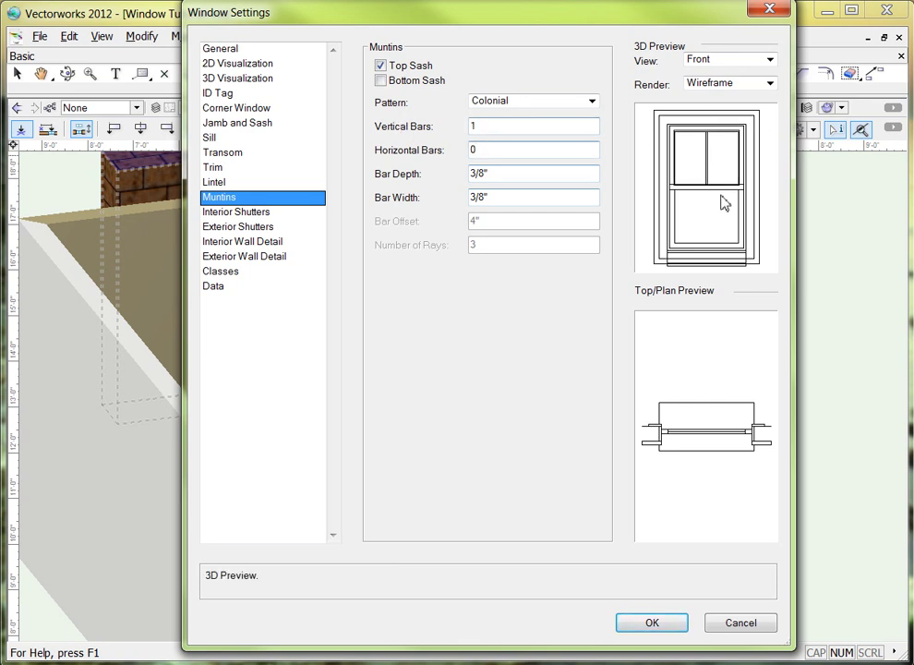
Step: Try muntins on the bottom sash and 1 horizontal bar, then remove both, setting the horizontal bars to 0
left_click(380, 82)
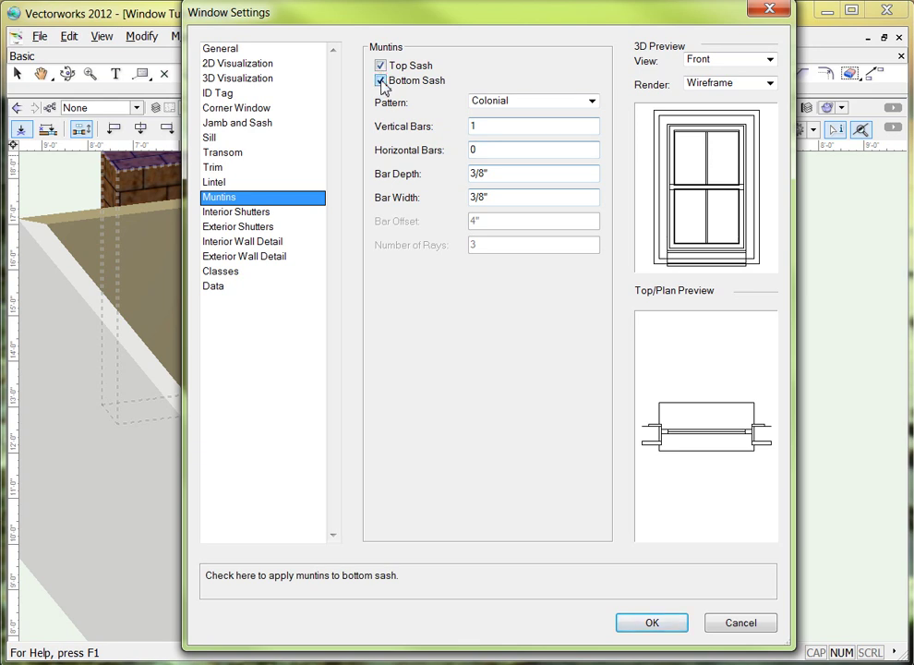
left_click(381, 81)
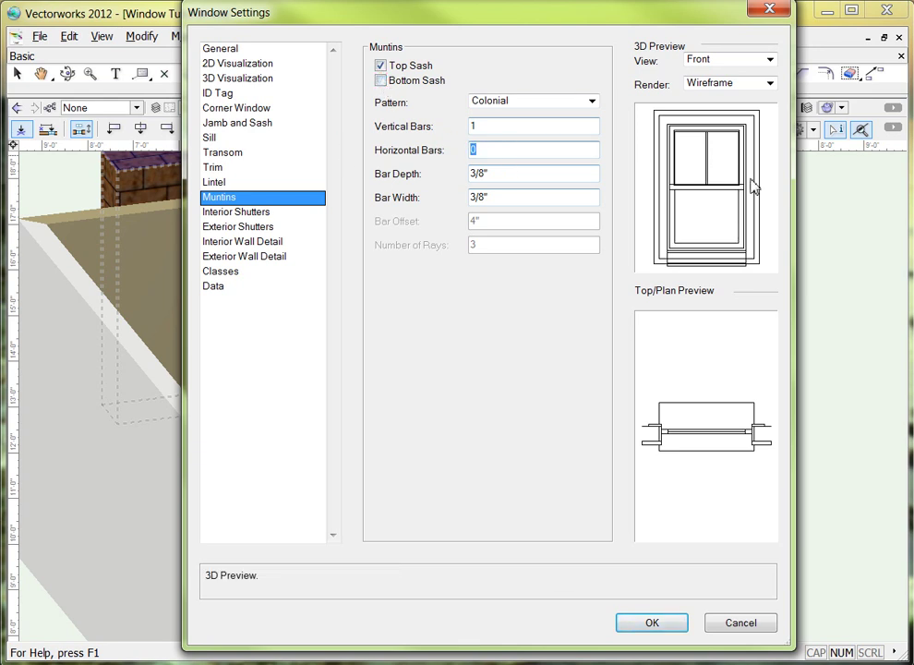
left_click(571, 174)
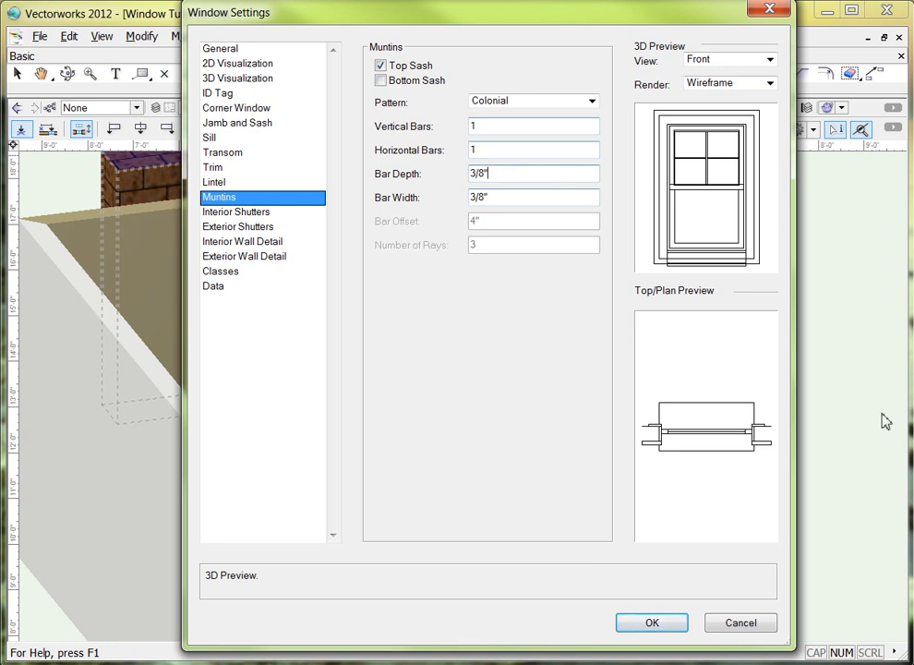
left_click_drag(502, 149, 367, 148)
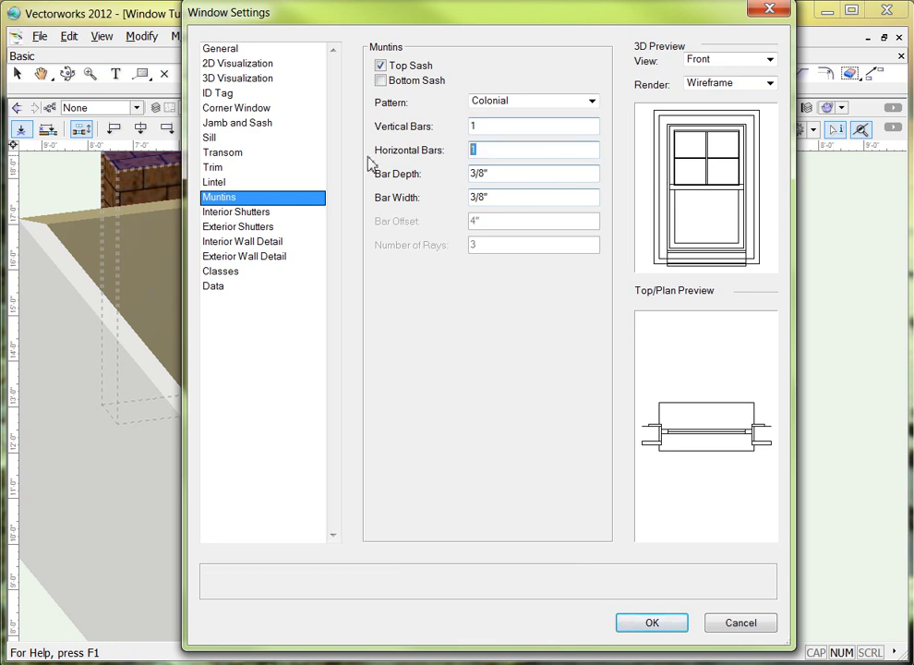
type("0")
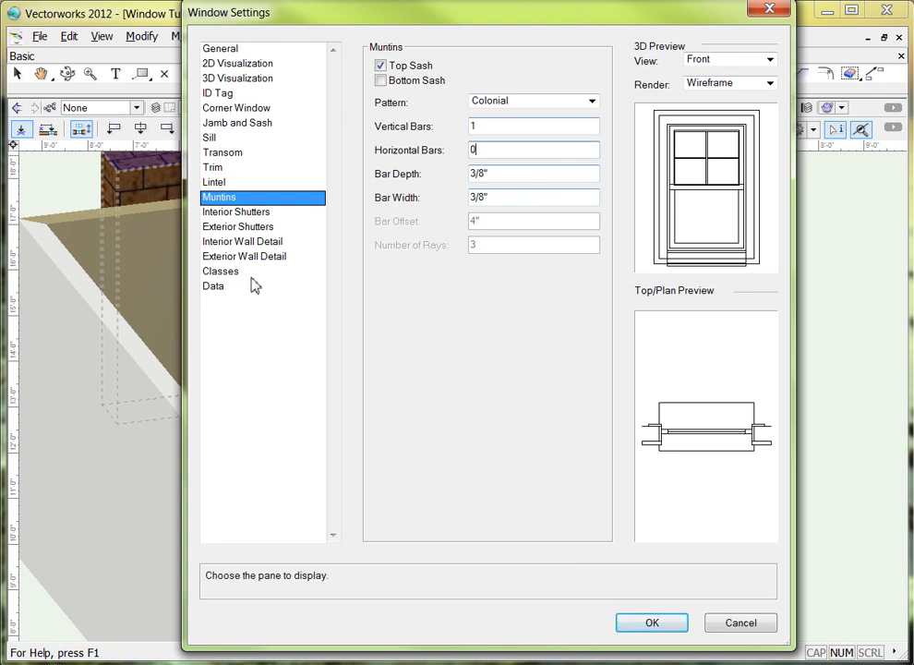
Step: Review the window's interior and exterior shutter, wall detail and class settings, including the classes available for the glazing
left_click(236, 212)
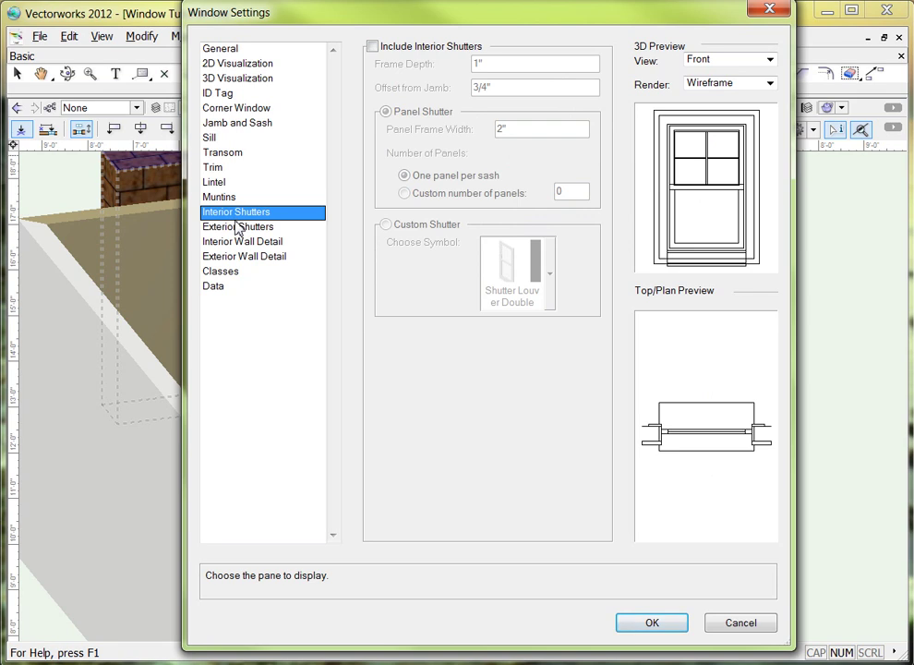
left_click(238, 227)
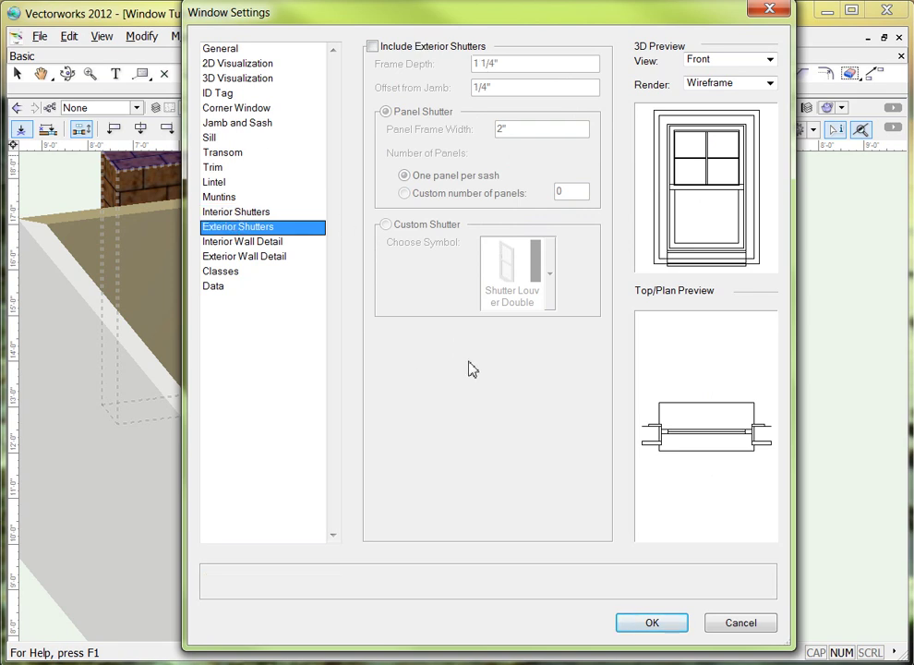
left_click(221, 242)
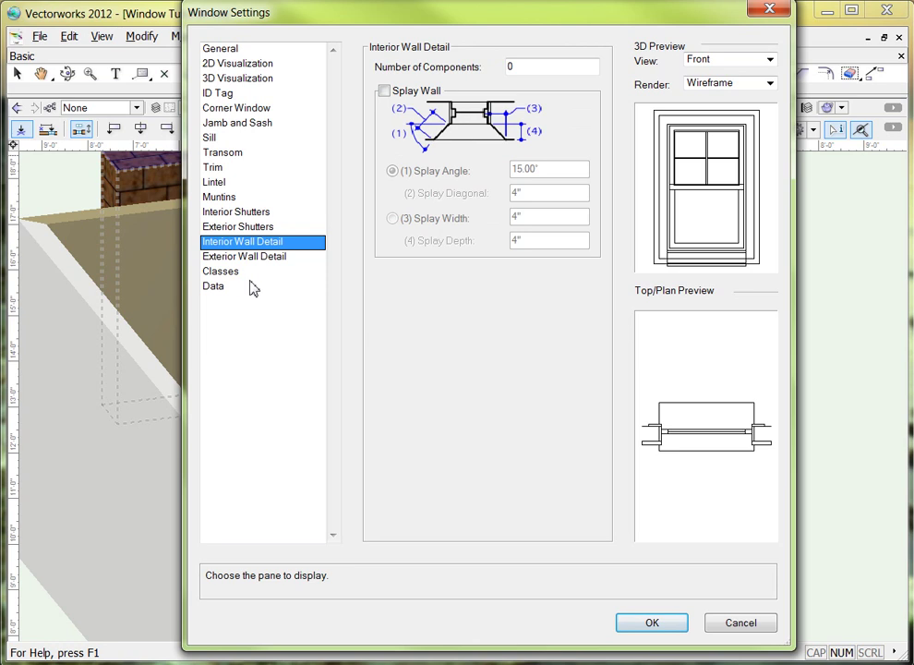
left_click(265, 256)
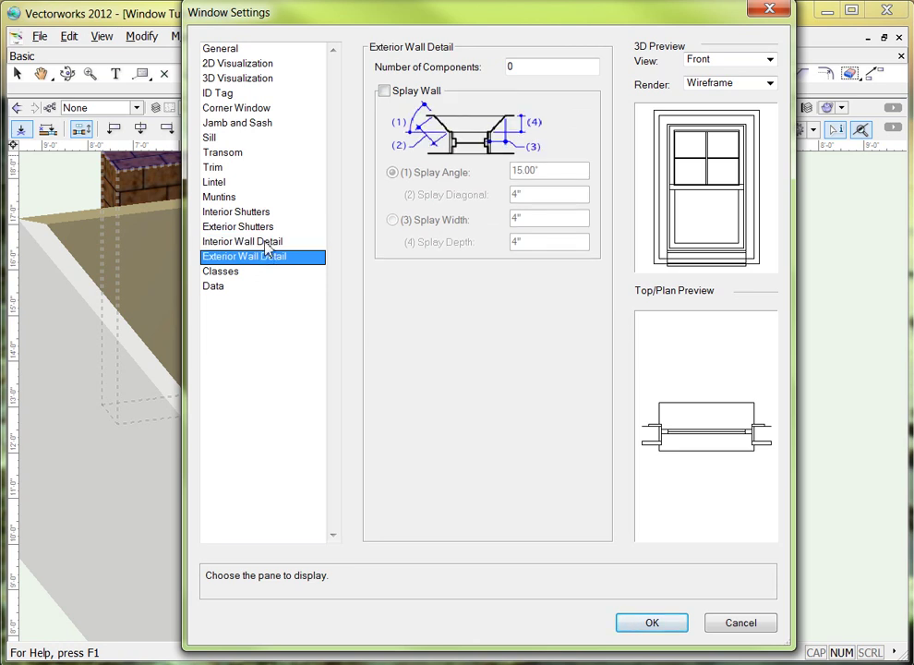
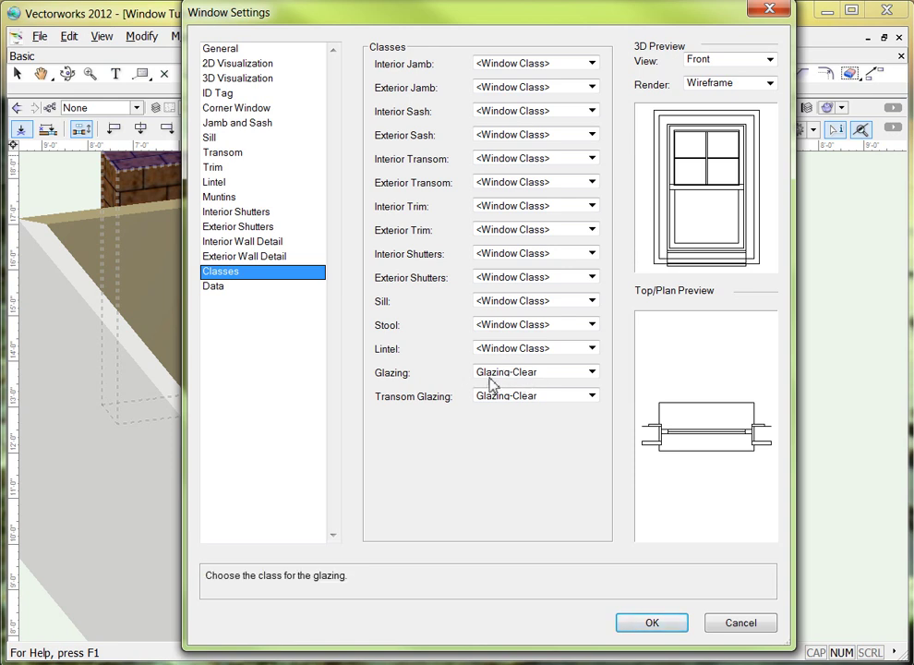
left_click(545, 377)
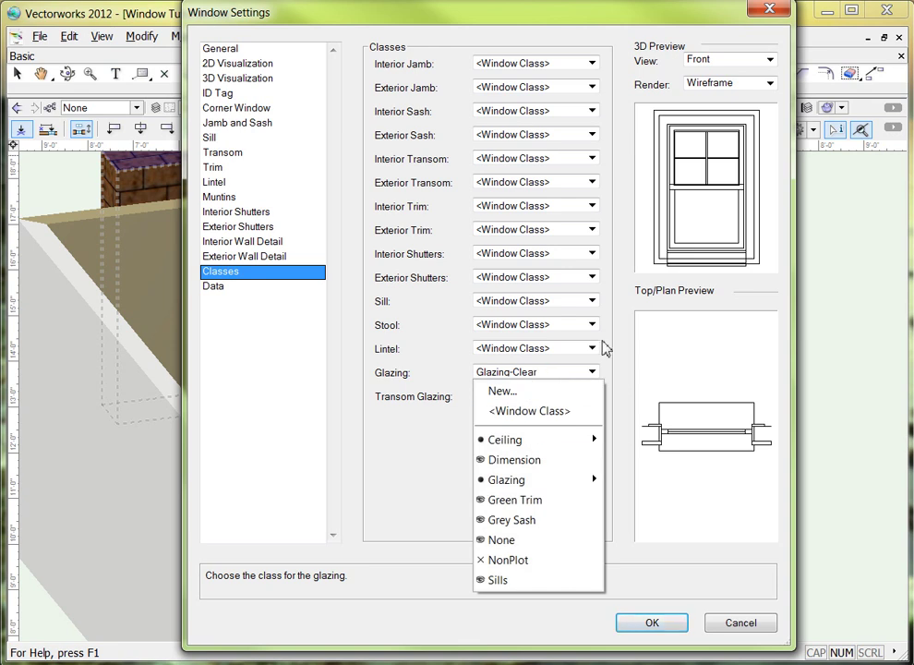
left_click(464, 366)
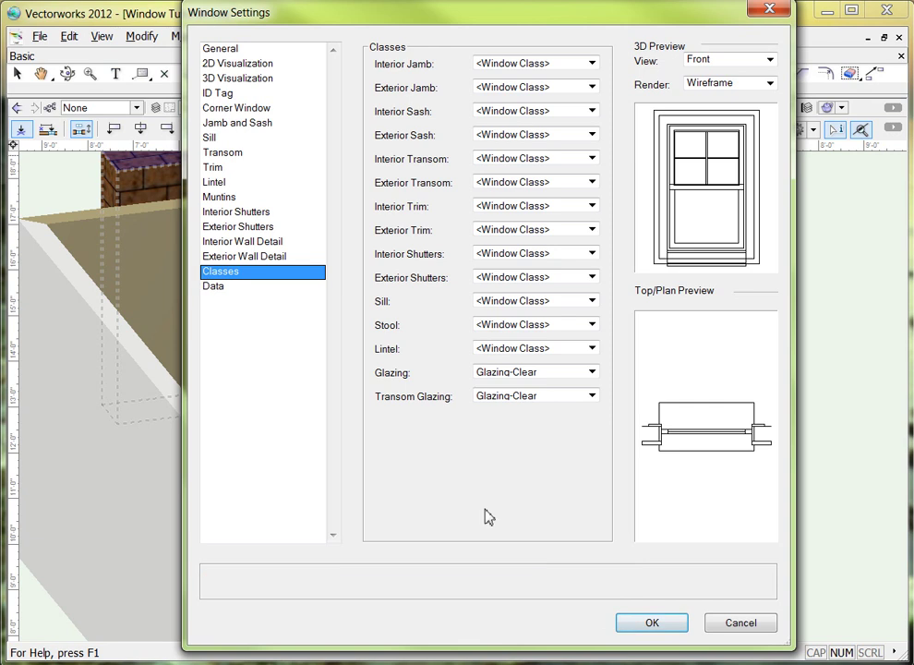
Step: Accept the window settings and insert the double hung window into the wall beside the existing green-trimmed window
left_click(652, 623)
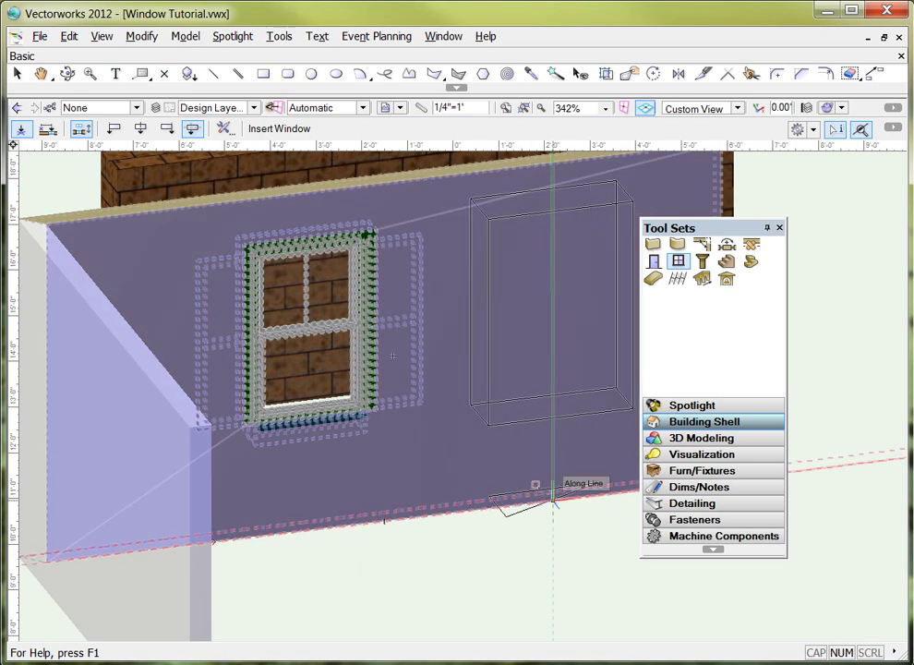
left_click(543, 497)
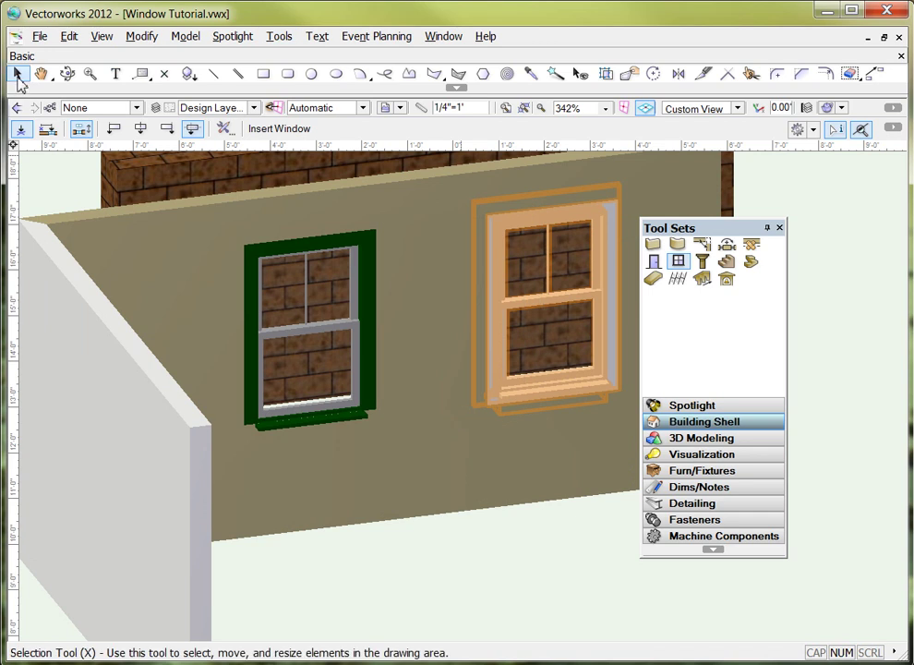
left_click(16, 75)
left_click(565, 524)
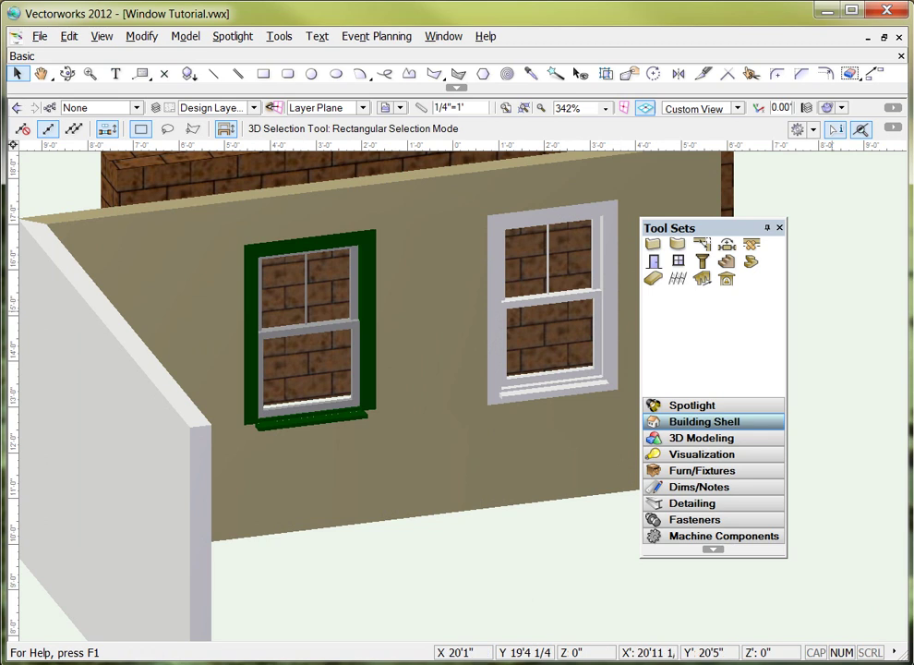
Step: Check the file's render textures in the Resource Browser, and delete the Green Trim class, reassigning its objects to class None
key("ctrl+r")
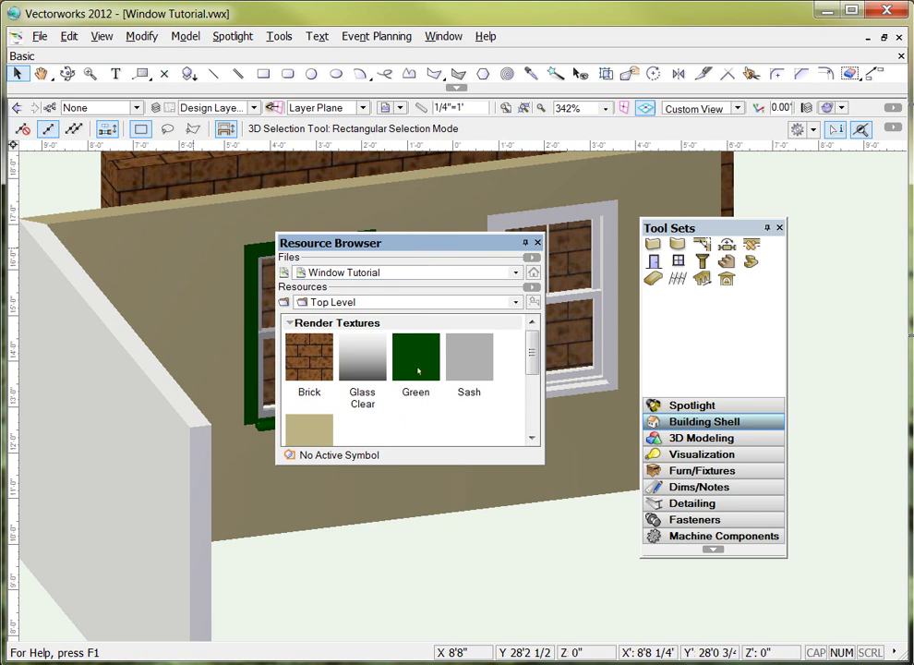
double_click(400, 251)
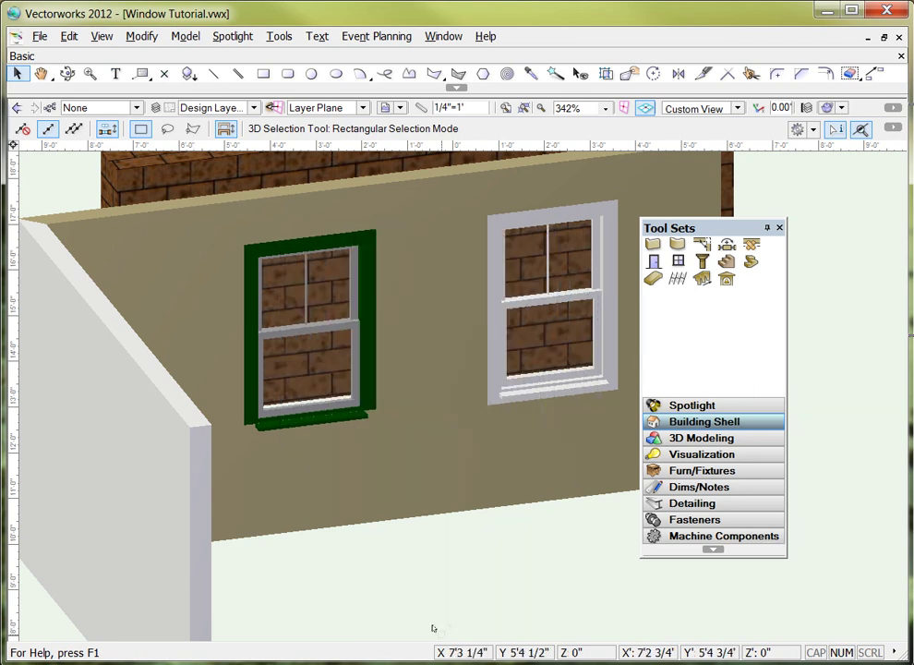
left_click(50, 109)
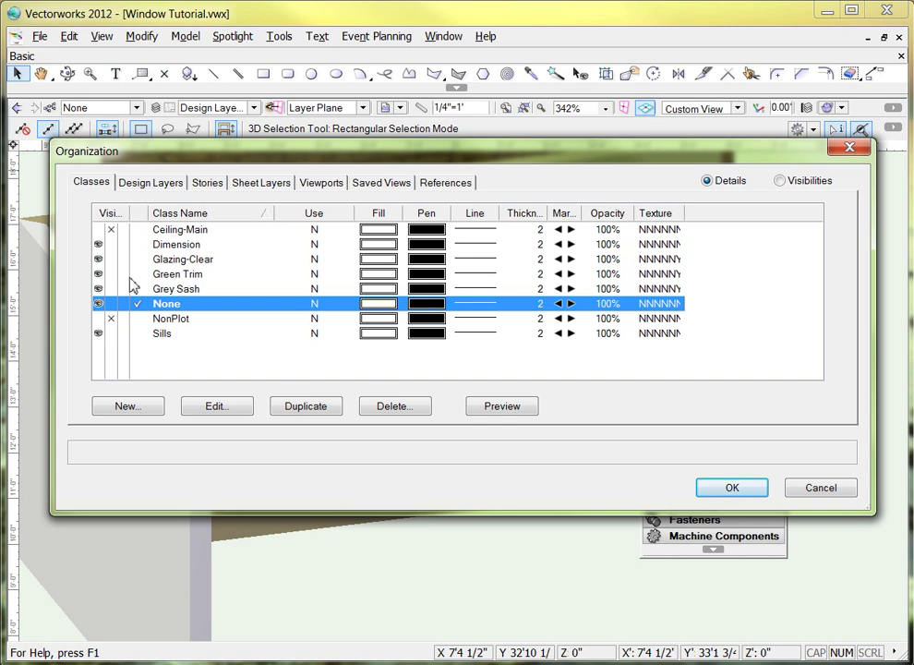
left_click(192, 277)
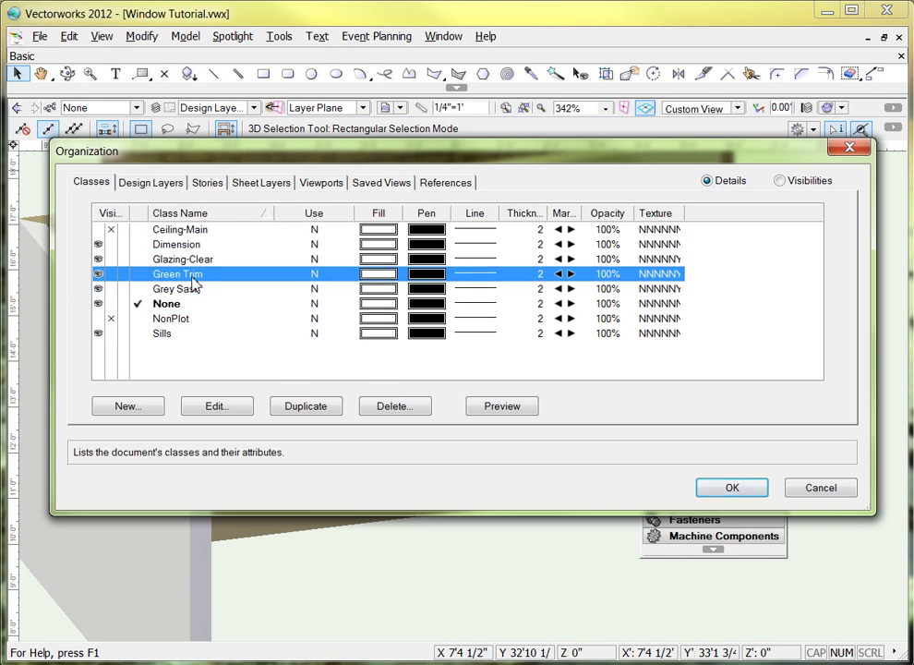
left_click(410, 409)
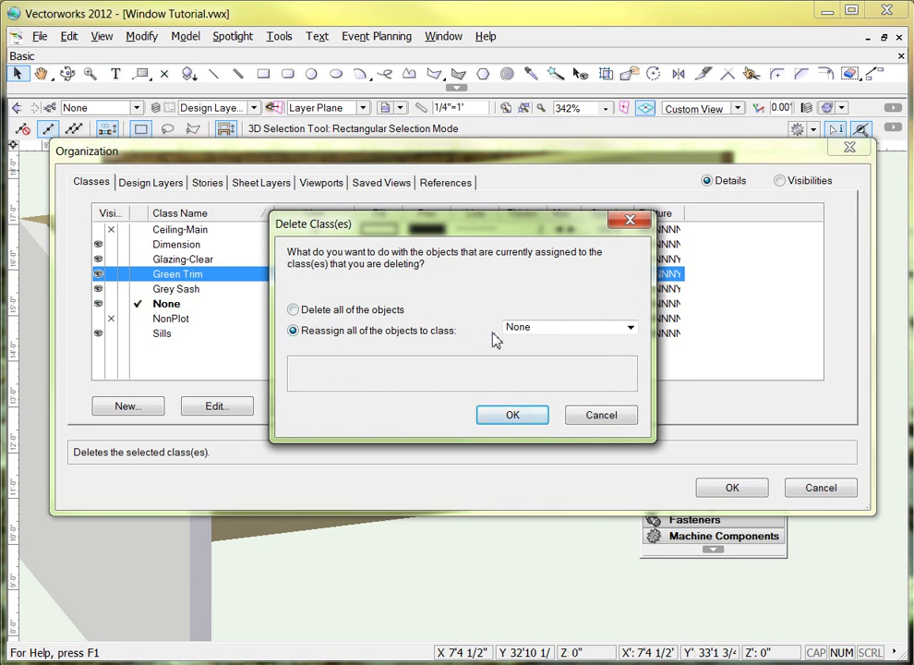
left_click(512, 415)
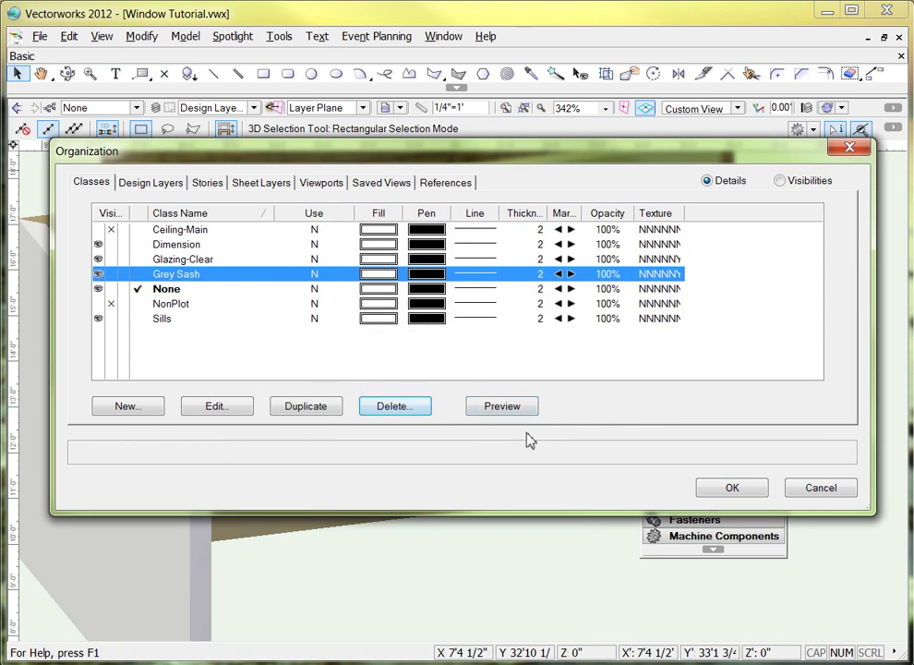
left_click(751, 489)
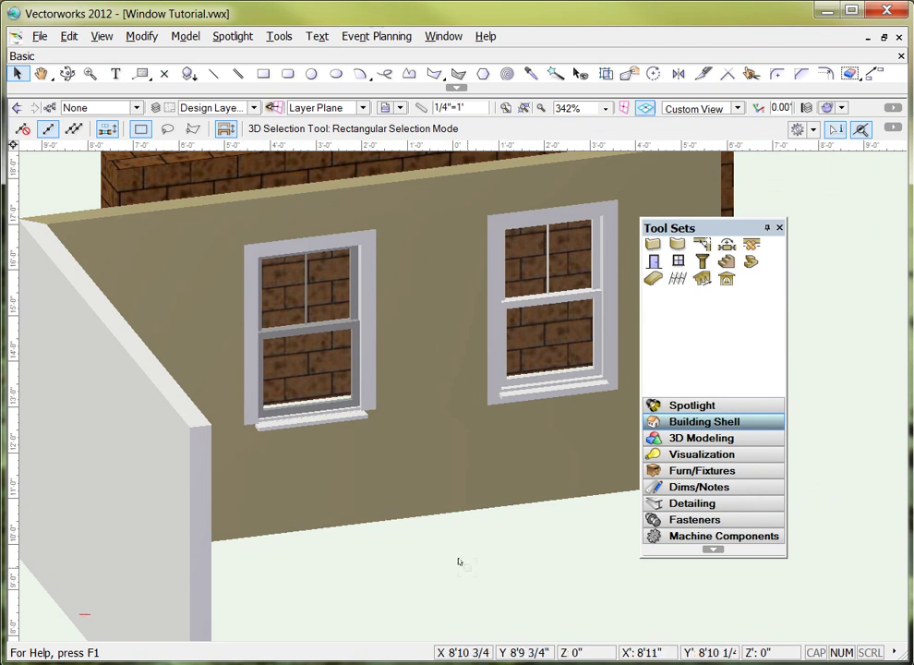
Step: Create a new class named "Green trim" with its properties set to be edited after creation
left_click(151, 174)
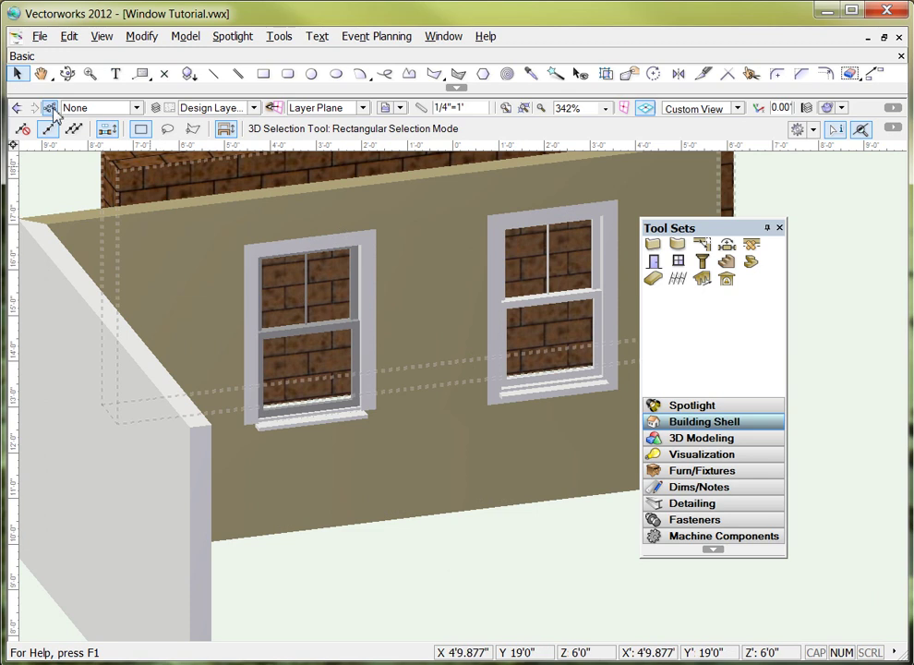
left_click(51, 108)
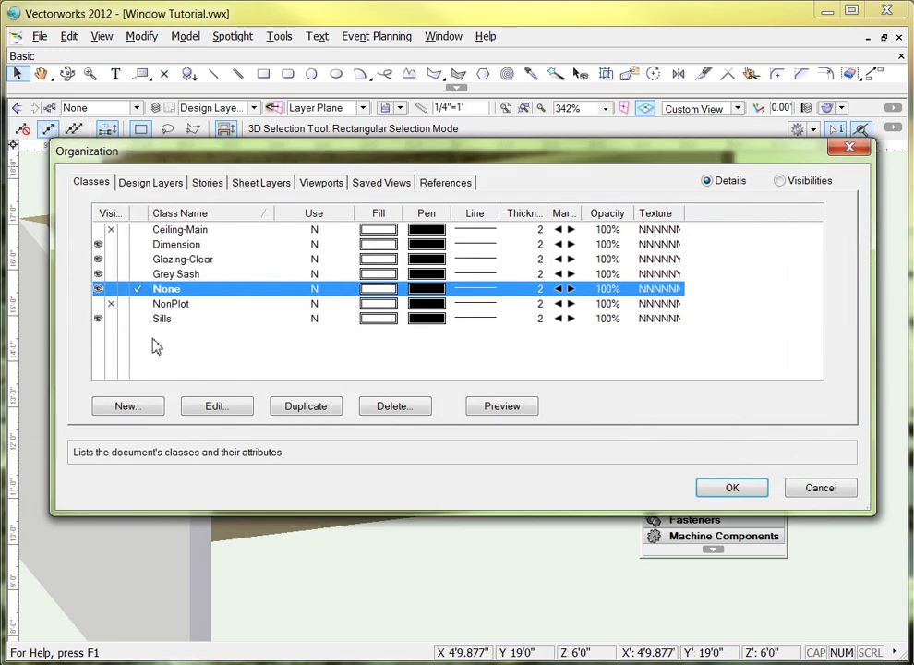
left_click(144, 407)
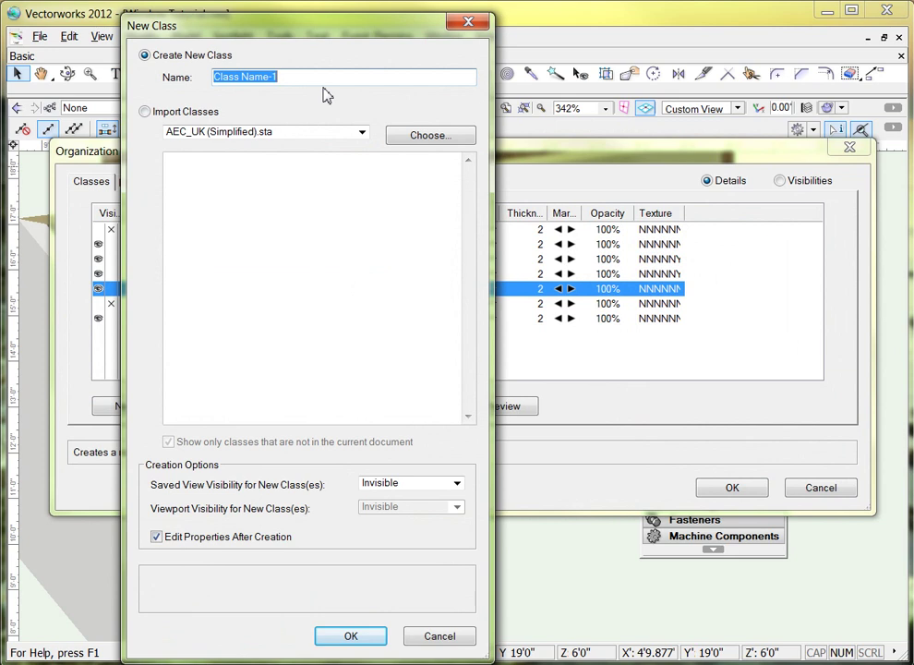
type("Green t")
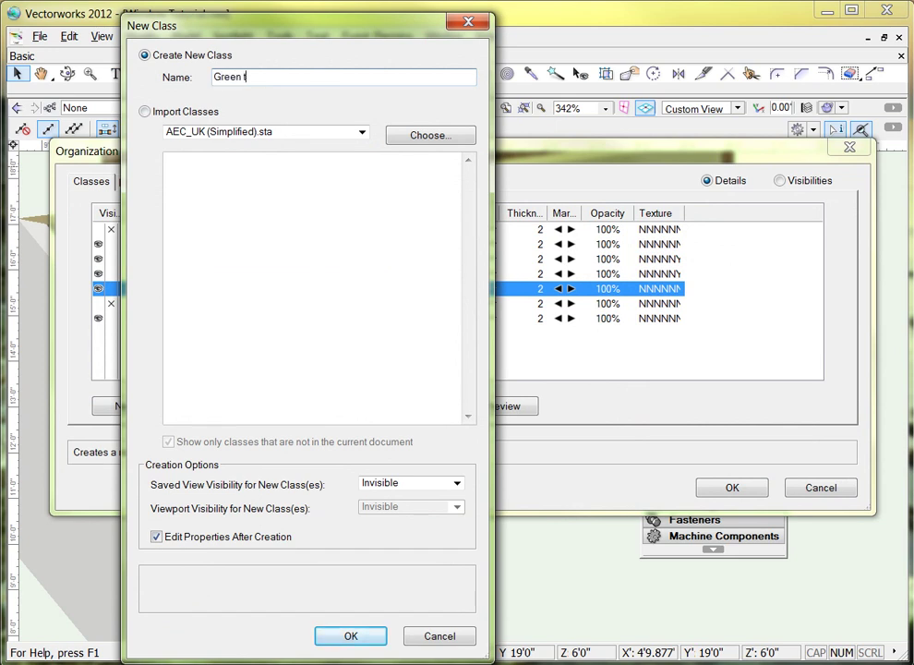
type("rim")
left_click(325, 637)
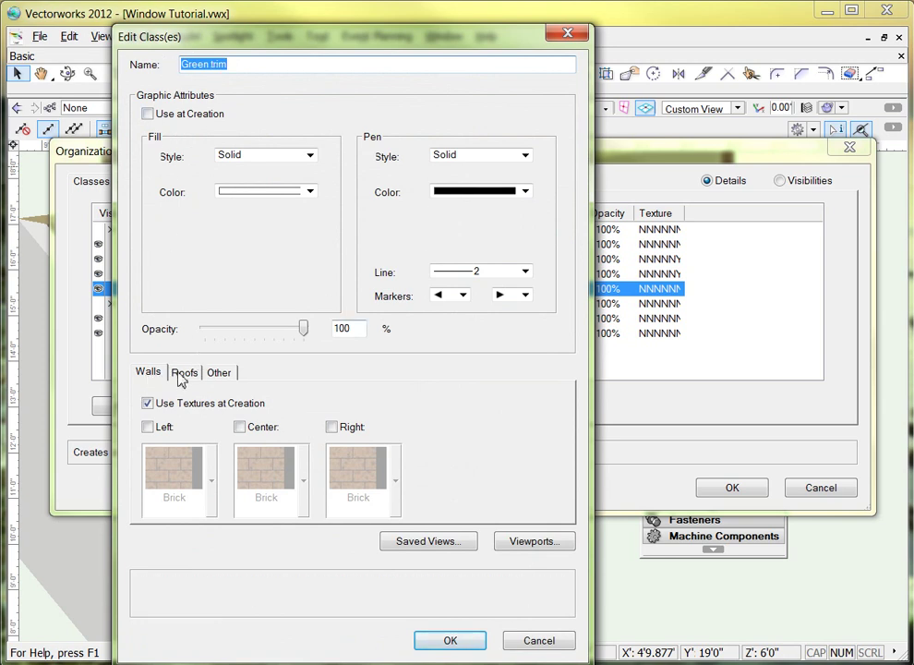
Step: Assign the Green texture to other objects in the Green trim class and accept the class changes
left_click(217, 379)
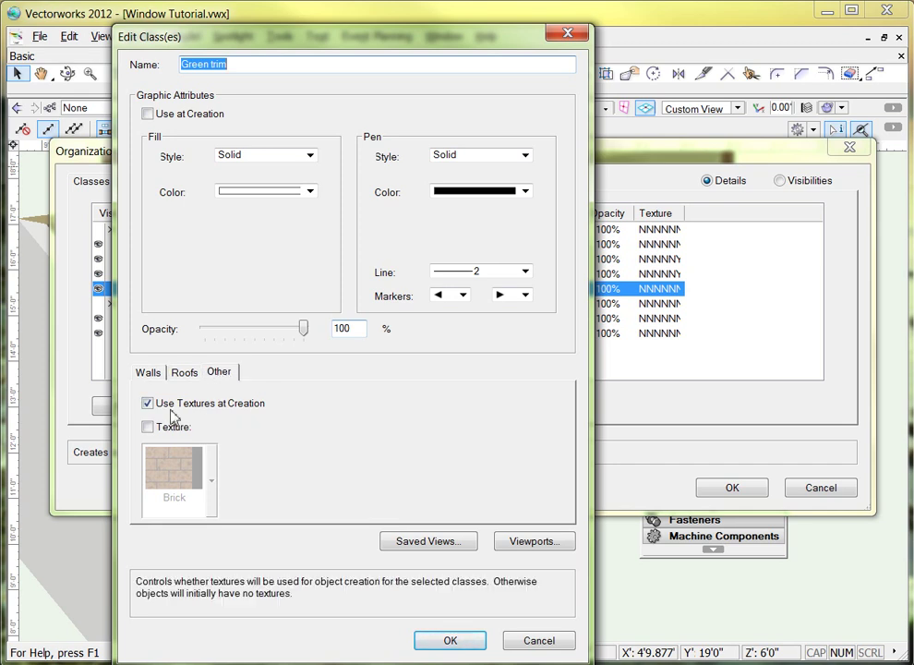
left_click(149, 429)
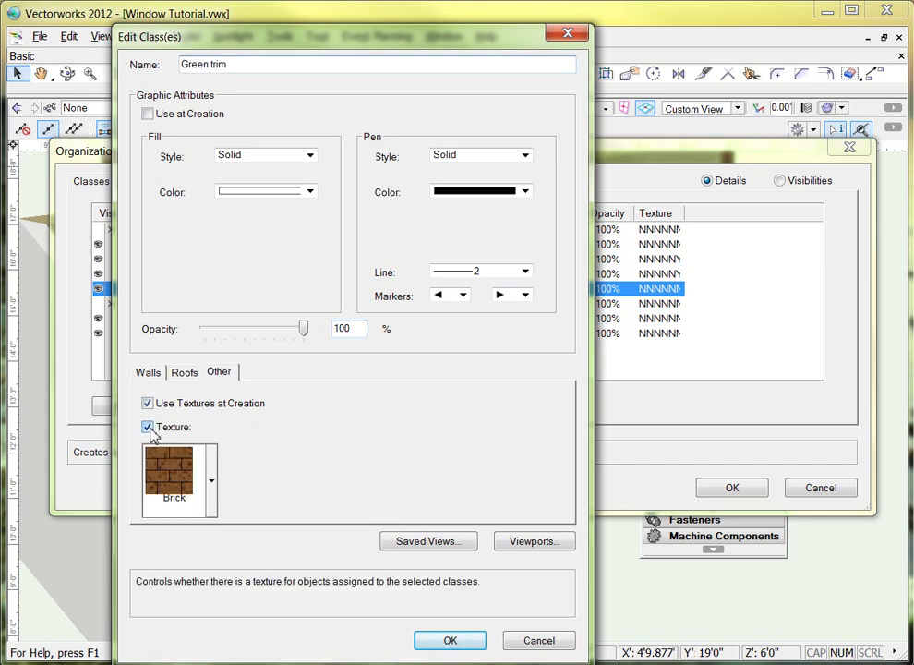
left_click(213, 483)
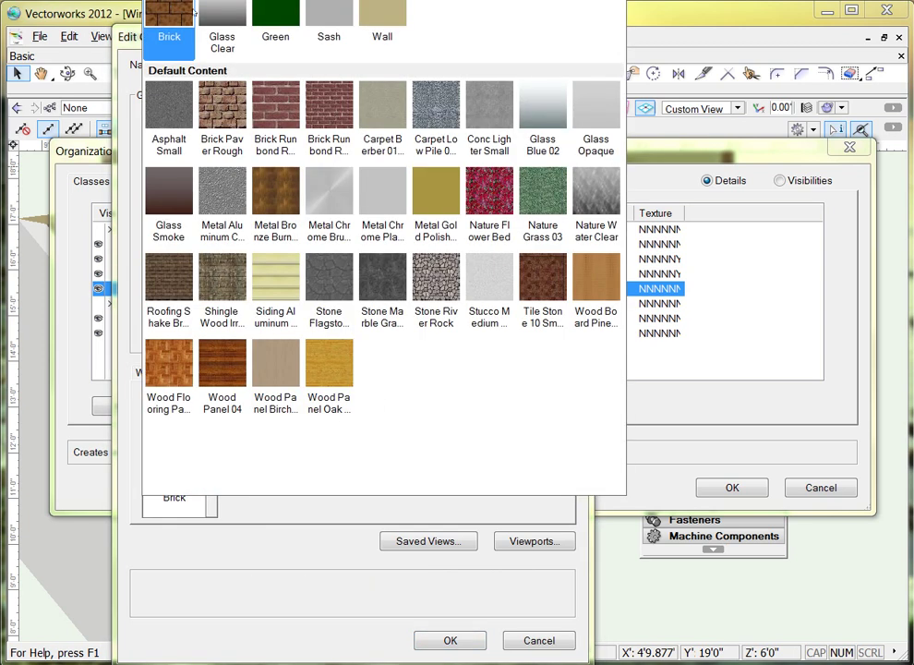
left_click(275, 12)
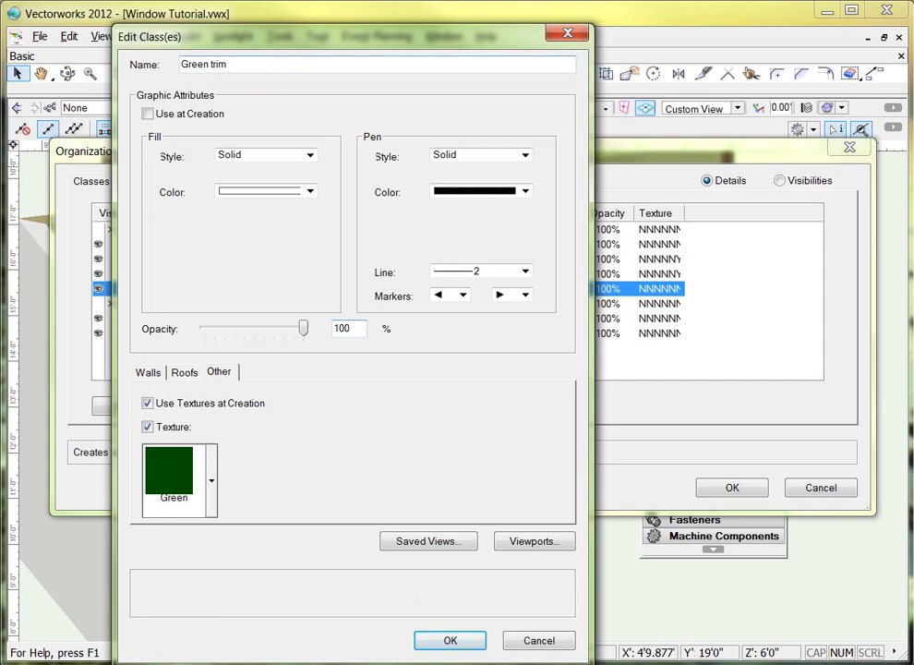
left_click(448, 642)
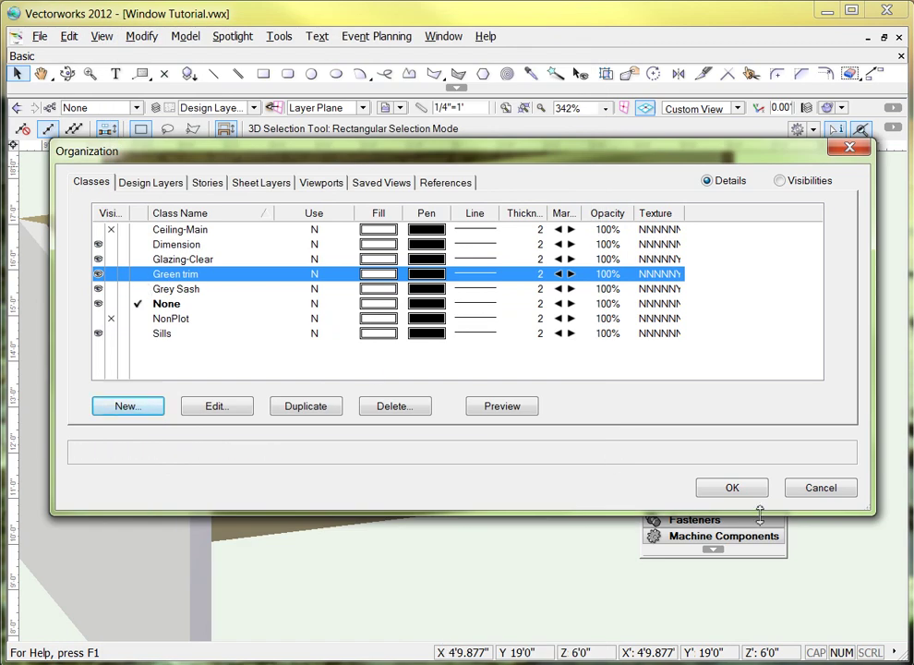
left_click(741, 492)
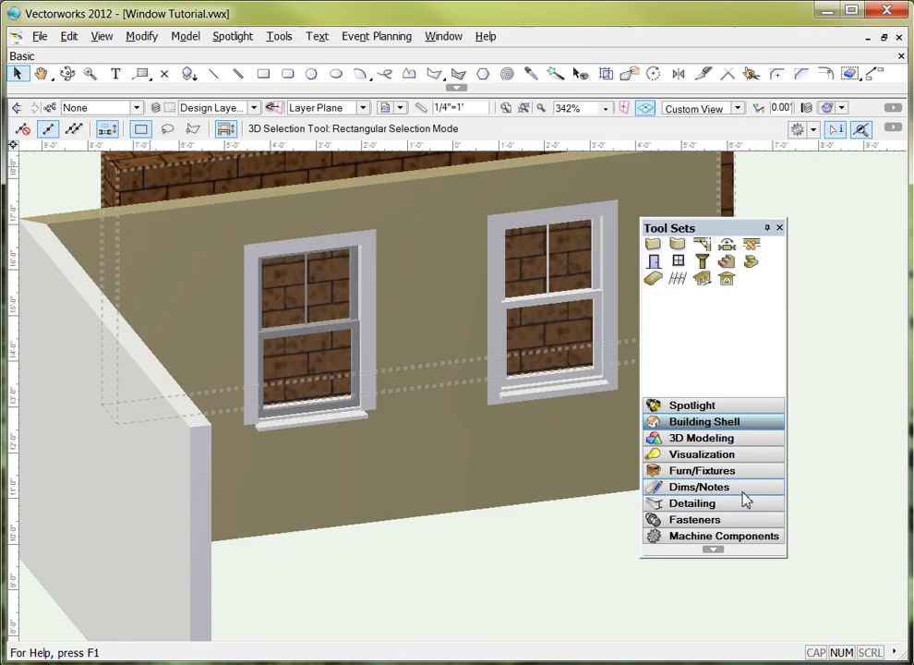
Step: Try to open the newly inserted window for editing from the model view
left_click(497, 285)
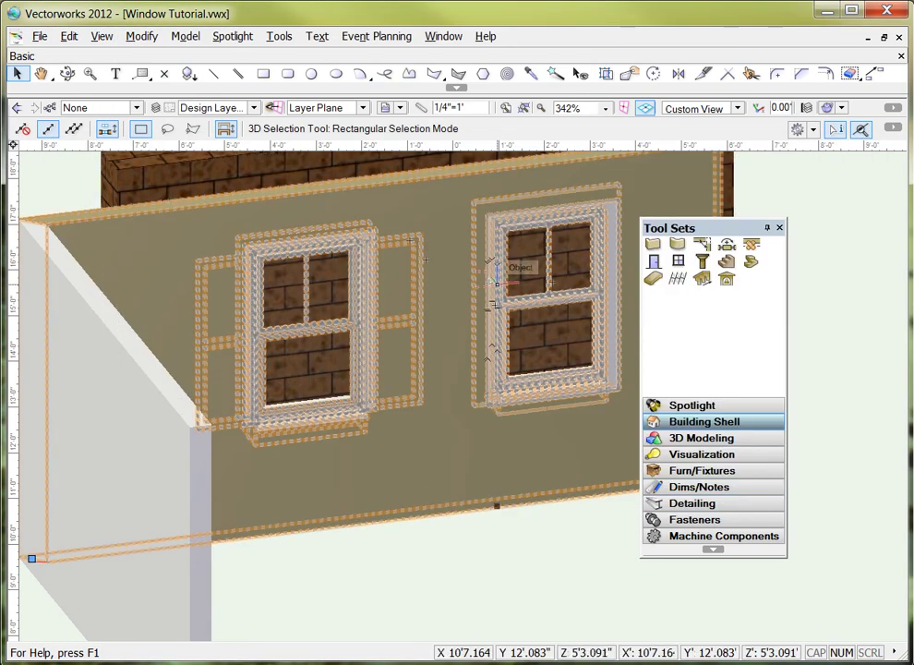
right_click(499, 287)
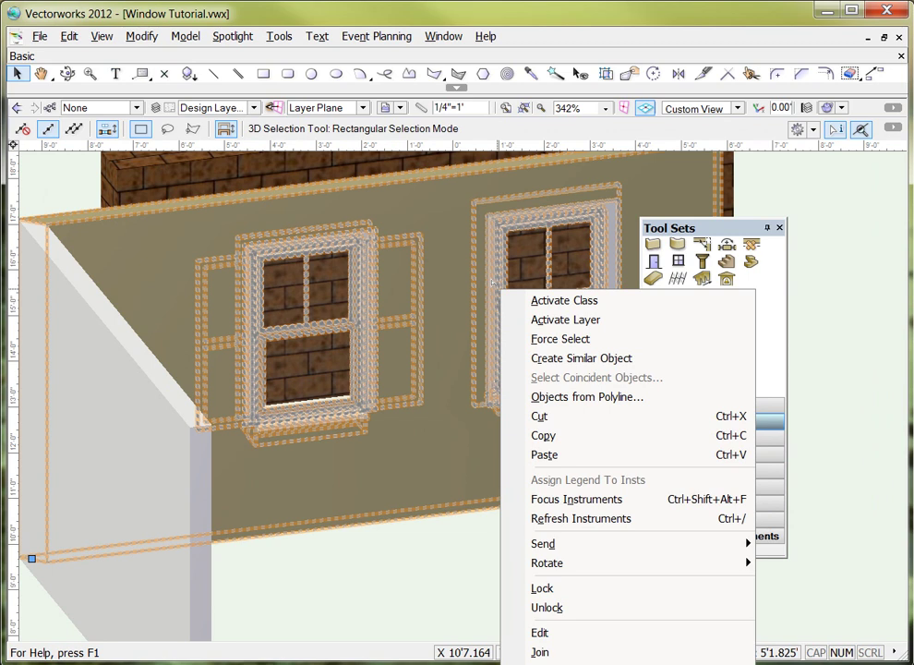
left_click(550, 632)
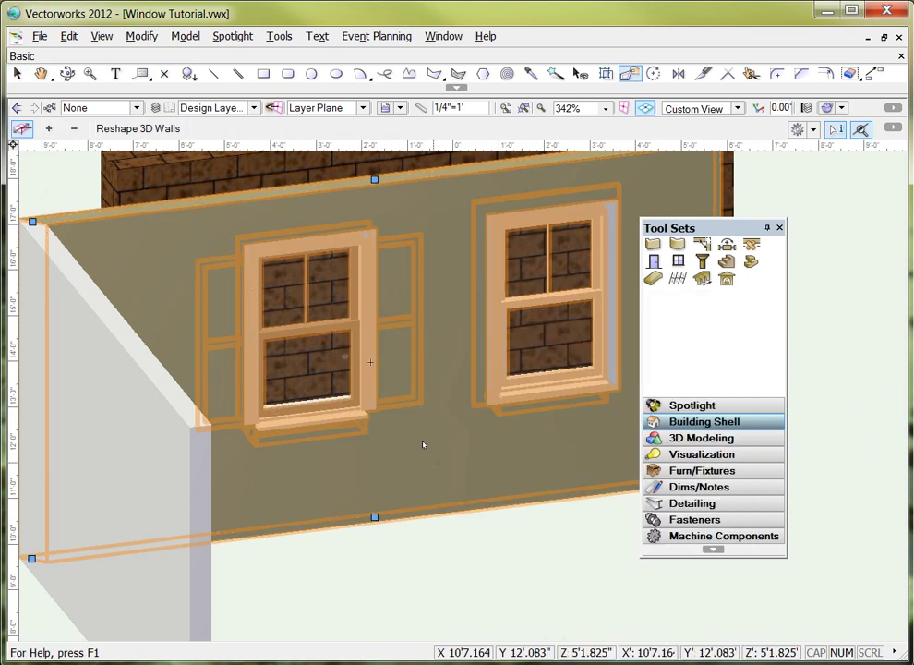
right_click(504, 332)
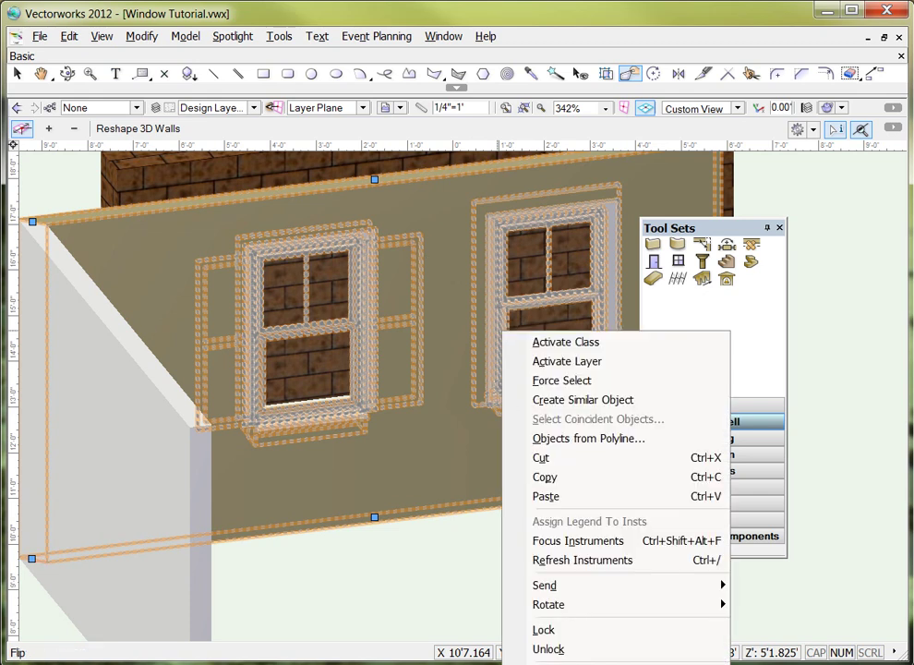
key("Escape")
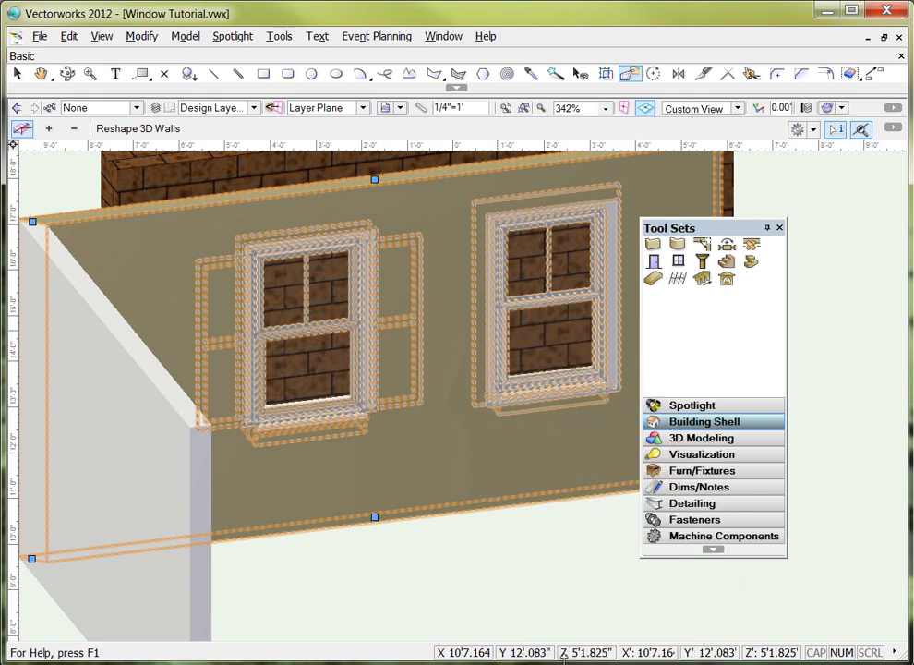
Step: Show the Object Info palette for the selected wall and move it clear of the windows
double_click(611, 184)
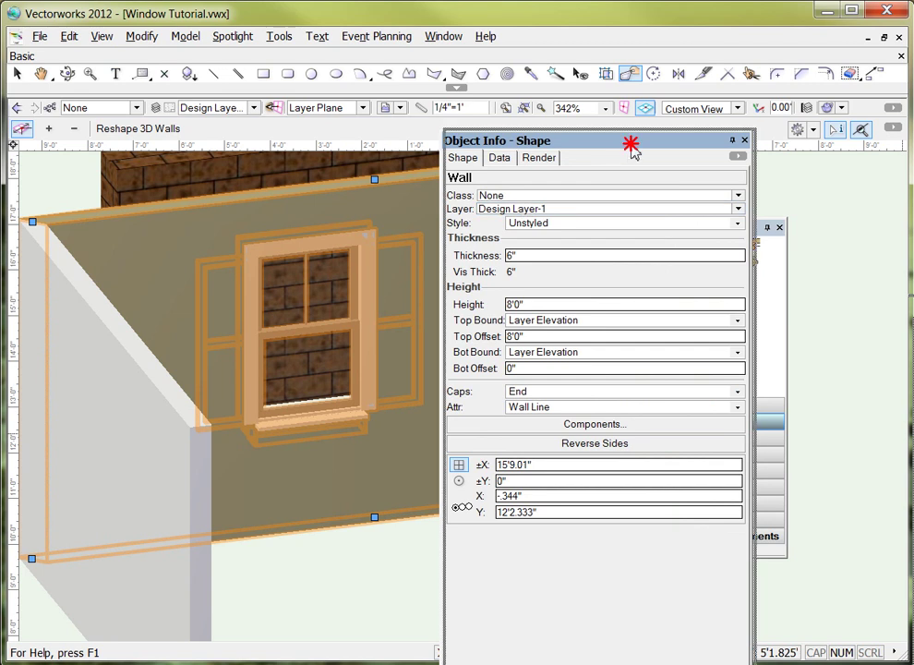
left_click_drag(632, 148, 911, 214)
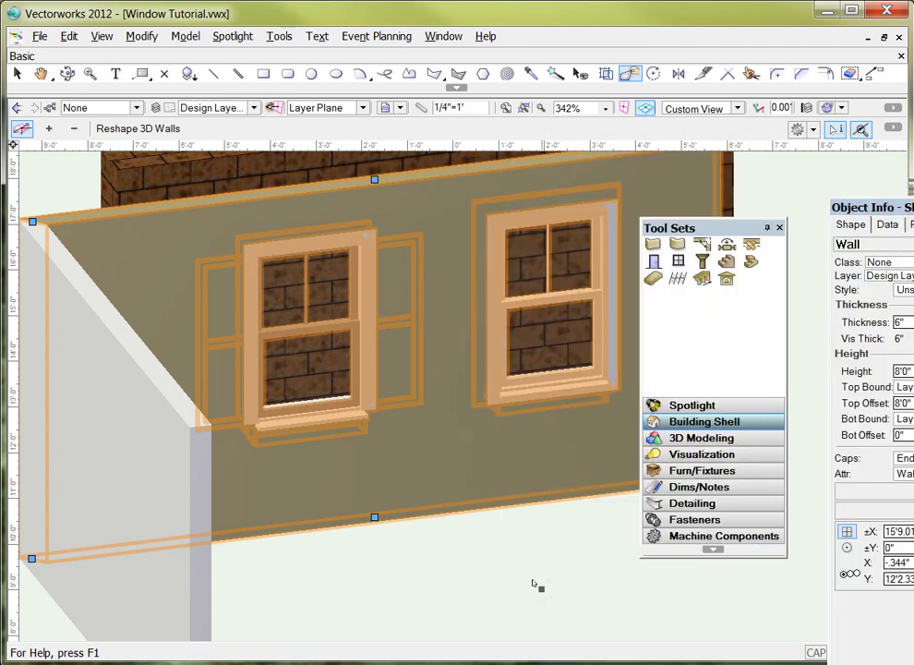
Step: Open the settings of the double hung window farther from the wall corner and assign the Green trim class to its interior and exterior jambs
key("x")
key("x")
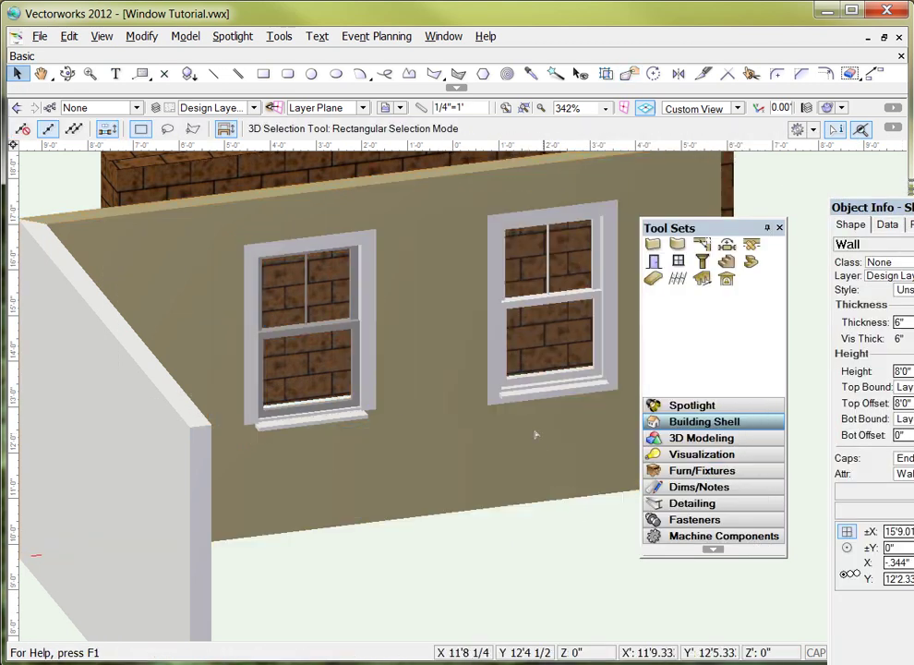
left_click(547, 386)
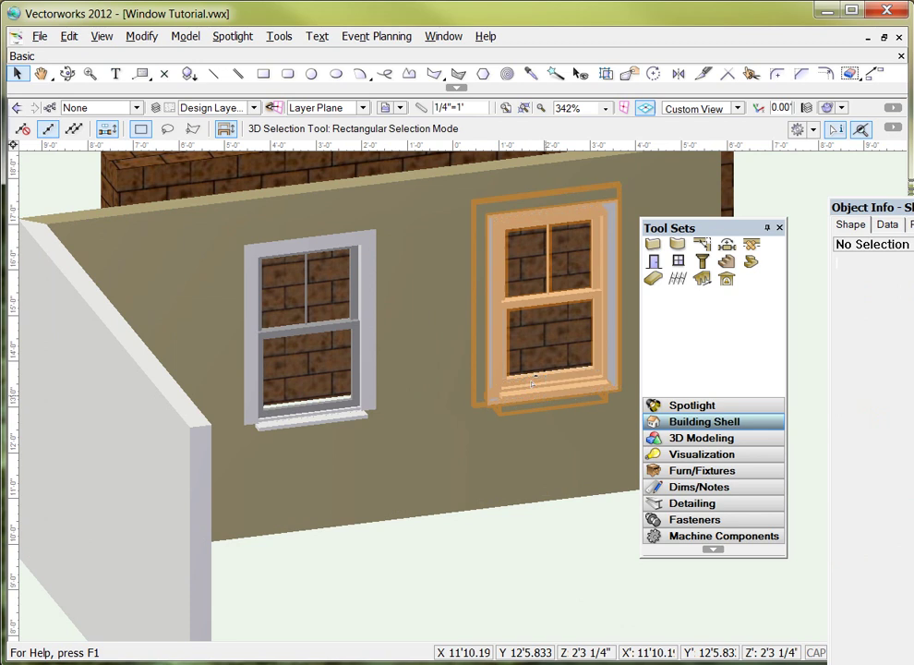
right_click(542, 388)
left_click(616, 320)
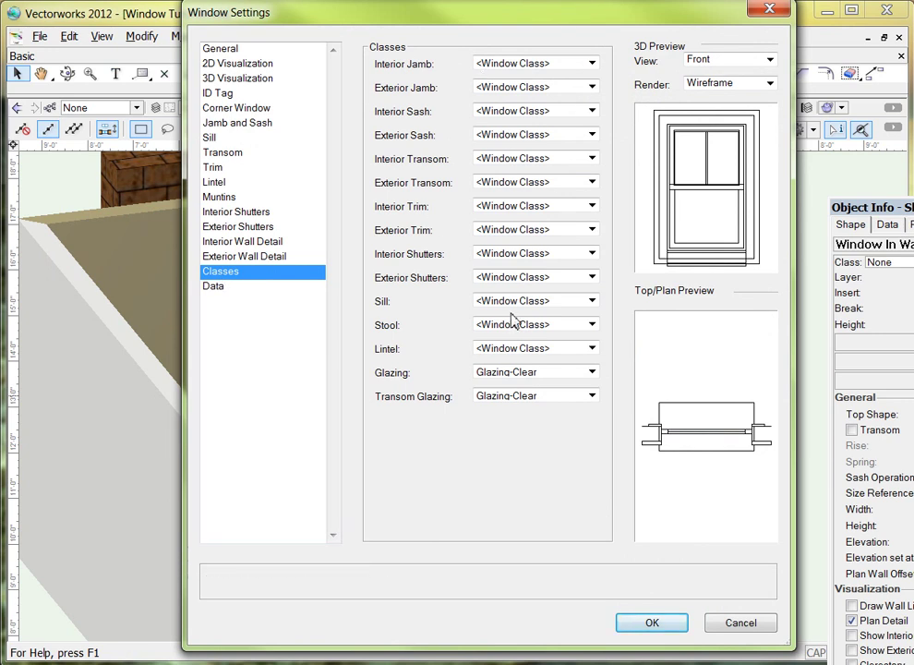
left_click(514, 65)
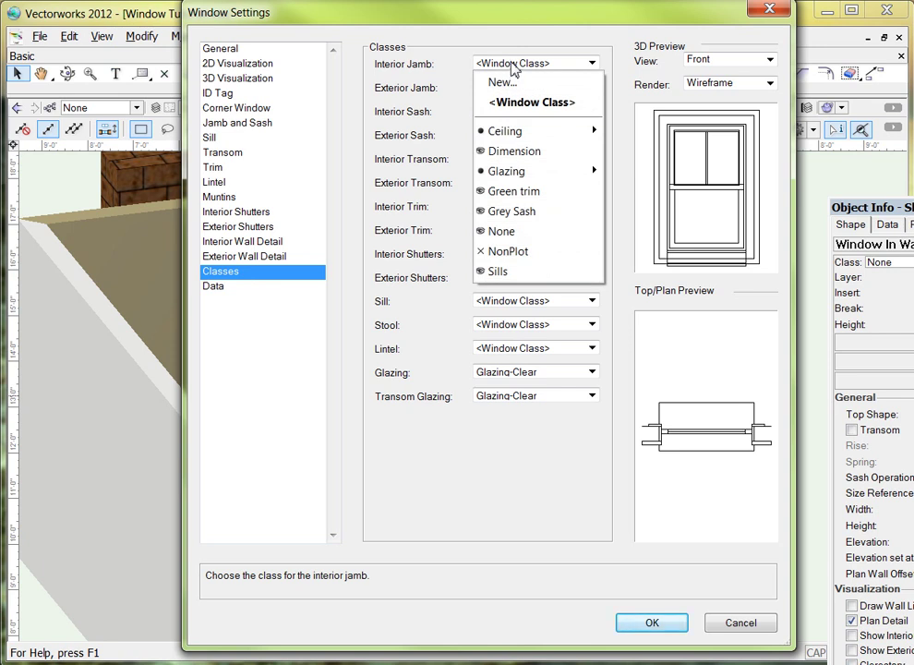
left_click(531, 191)
left_click(520, 92)
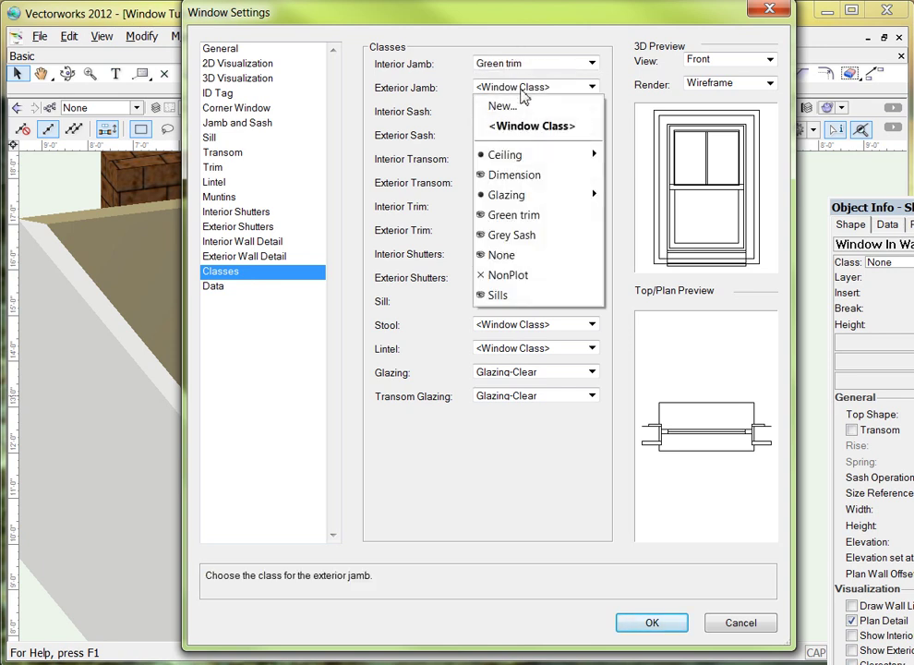
left_click(528, 216)
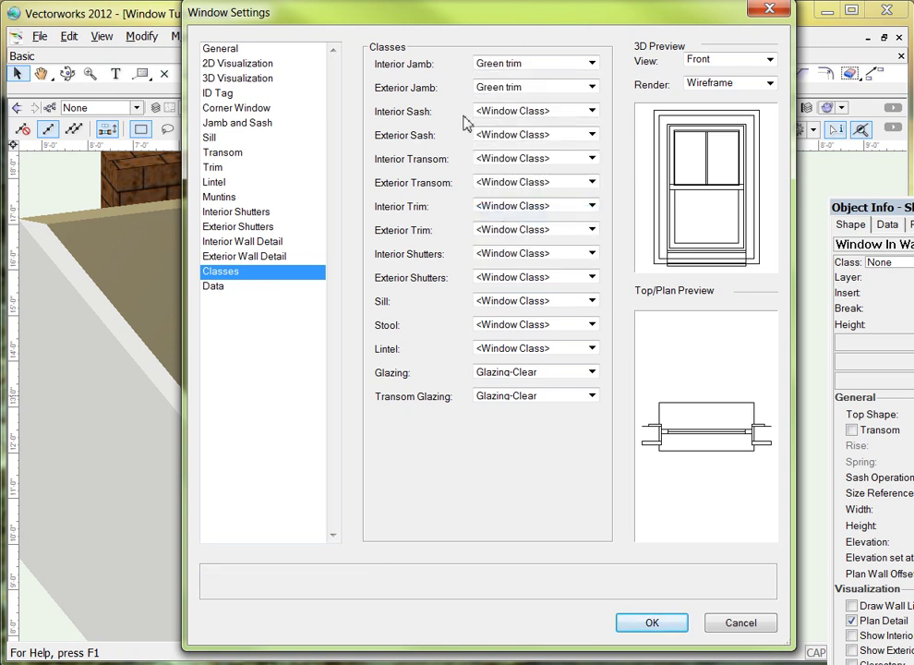
Step: Assign the Grey Sash class to the window's interior and exterior sashes
left_click(503, 112)
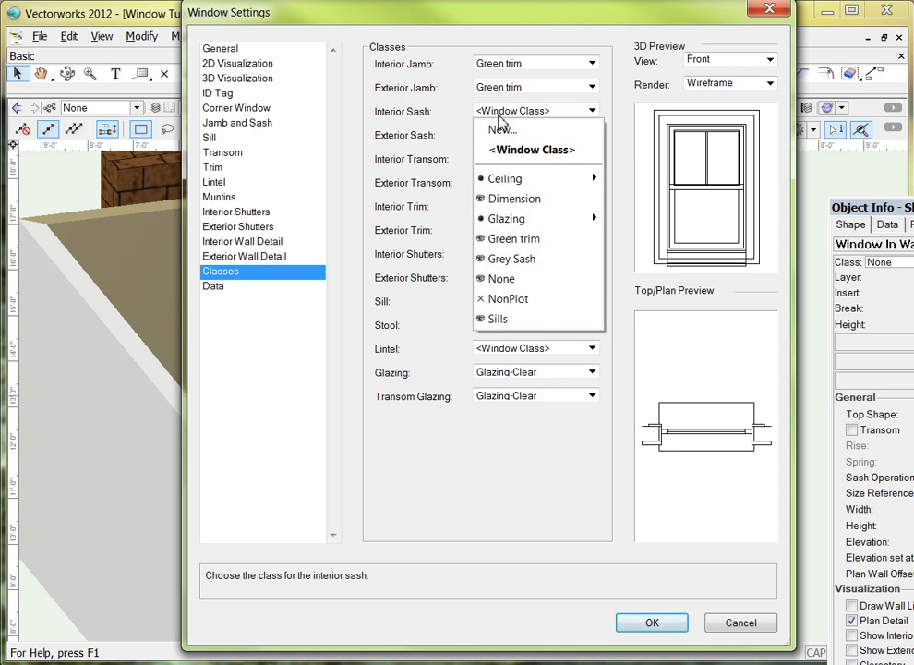
left_click(531, 260)
left_click(499, 136)
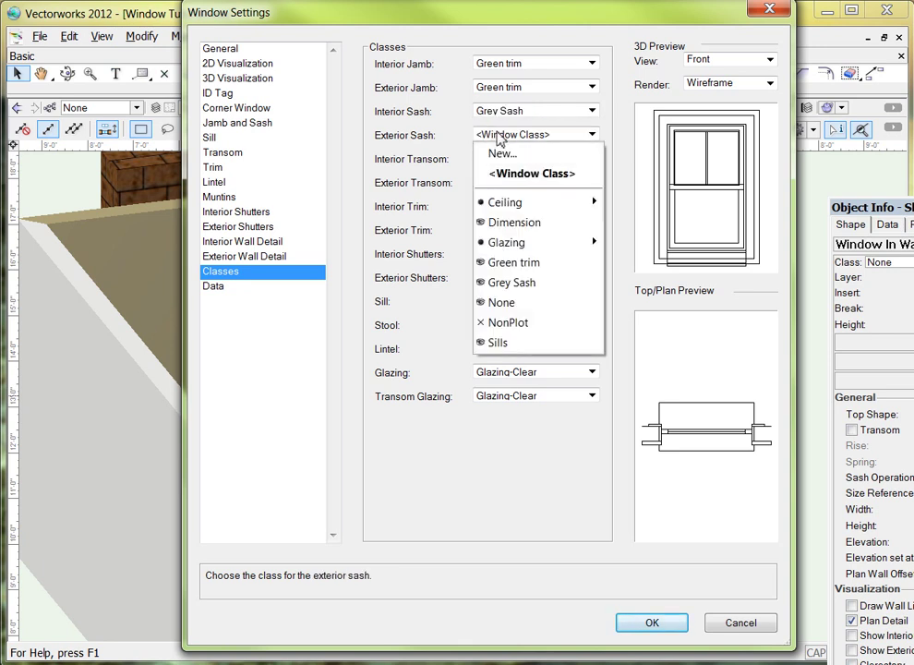
left_click(519, 283)
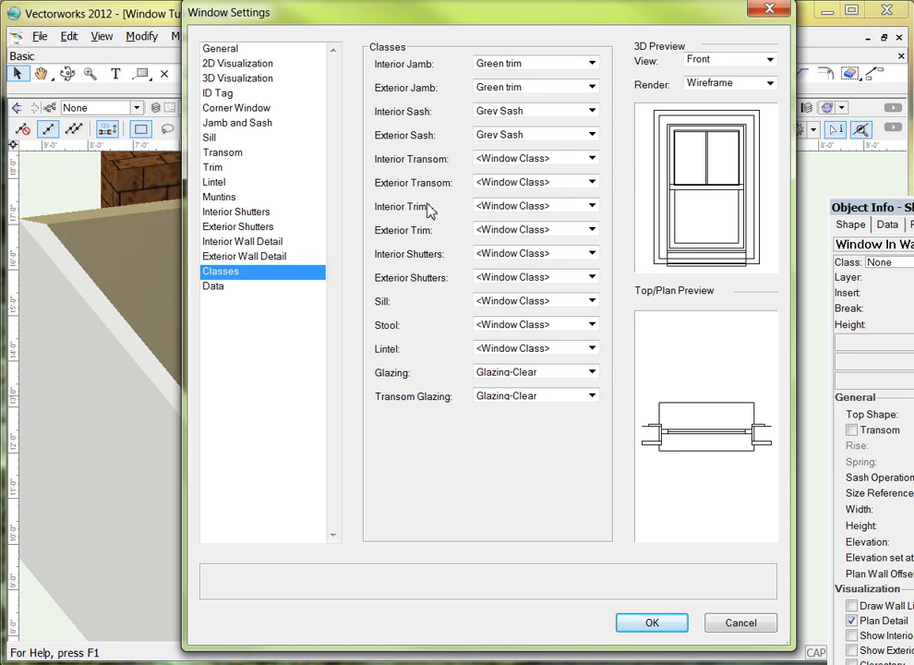
Step: Assign the Green trim class to the window's interior and exterior trim
left_click(515, 208)
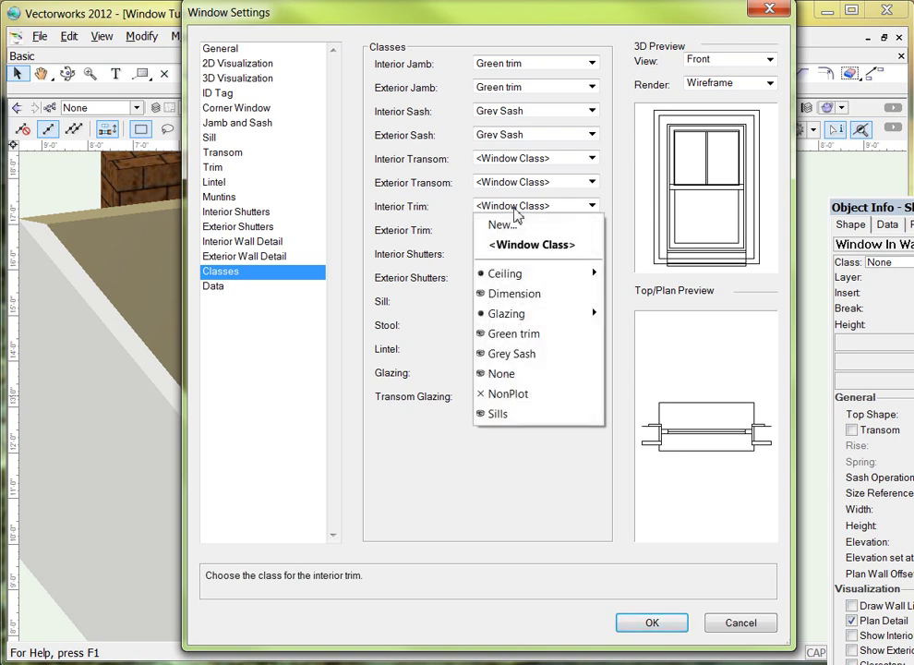
left_click(526, 337)
left_click(523, 238)
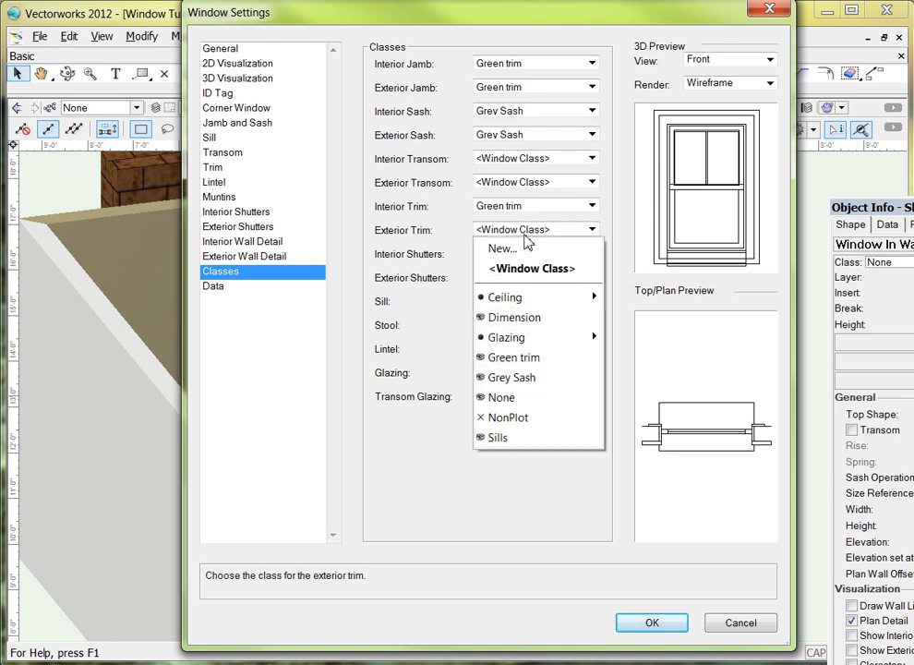
left_click(519, 357)
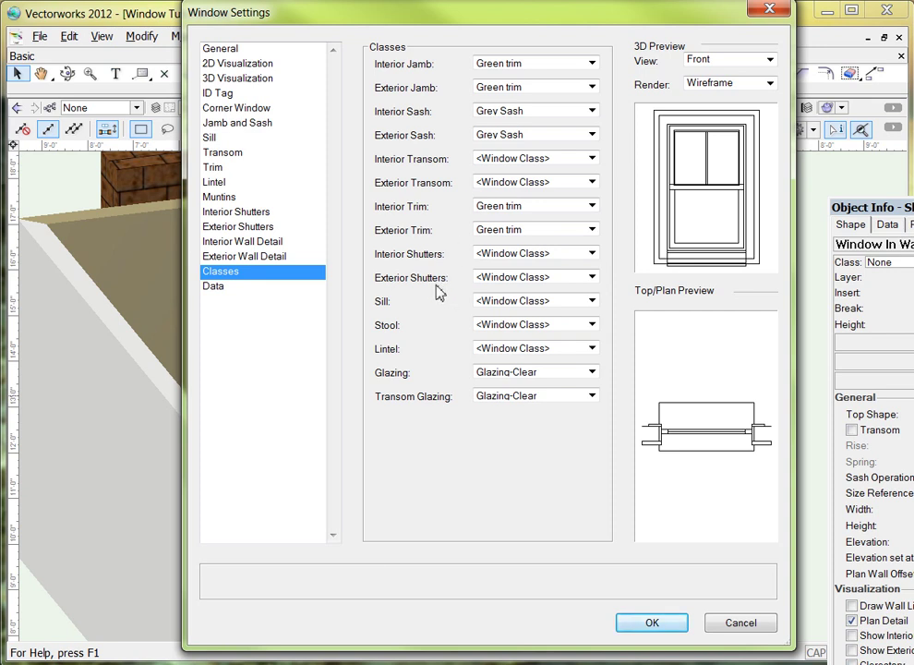
Step: Assign the Green trim class to the window's sill and stool
left_click(489, 301)
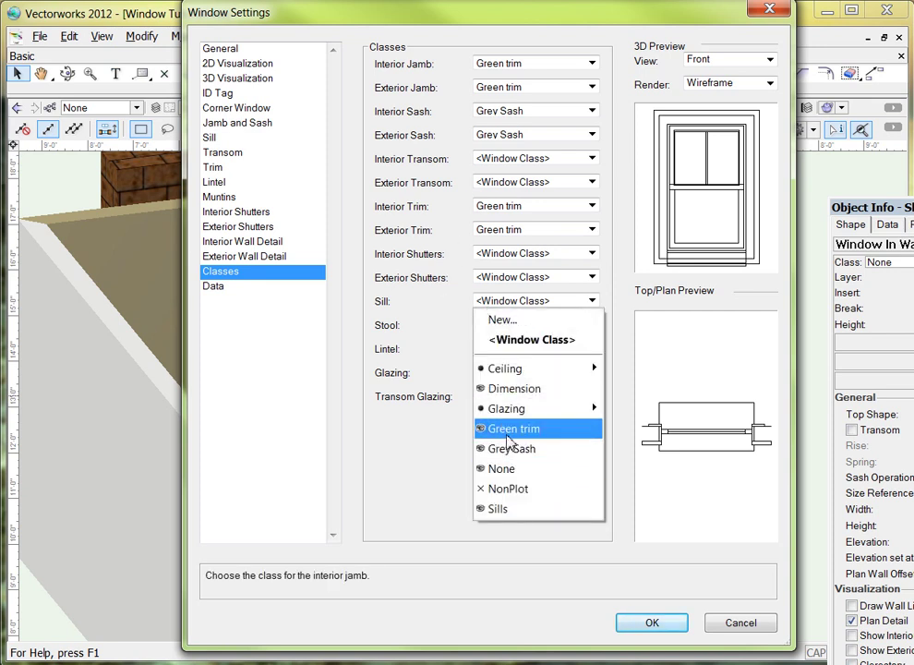
left_click(507, 428)
left_click(492, 327)
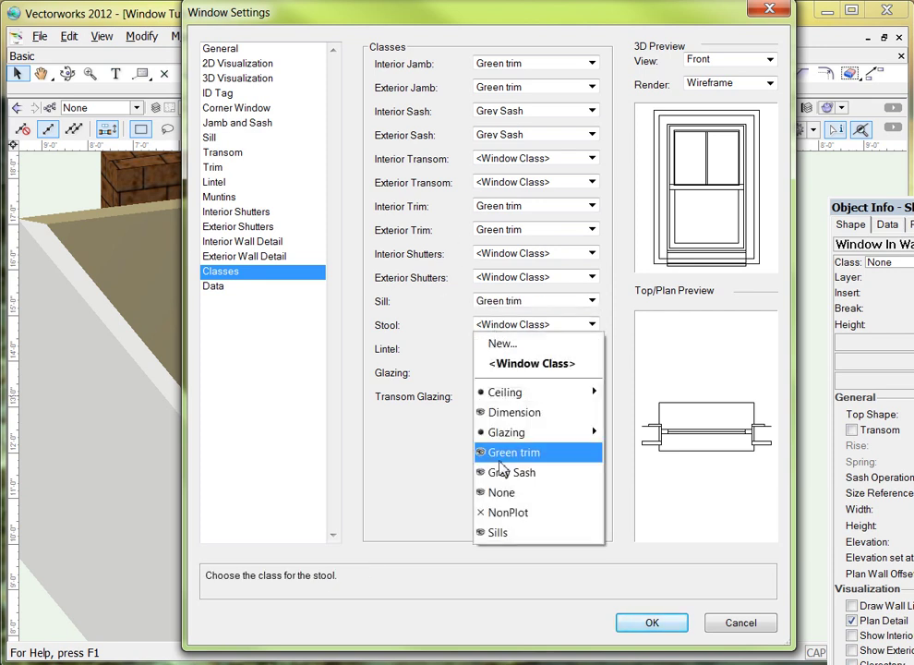
left_click(554, 452)
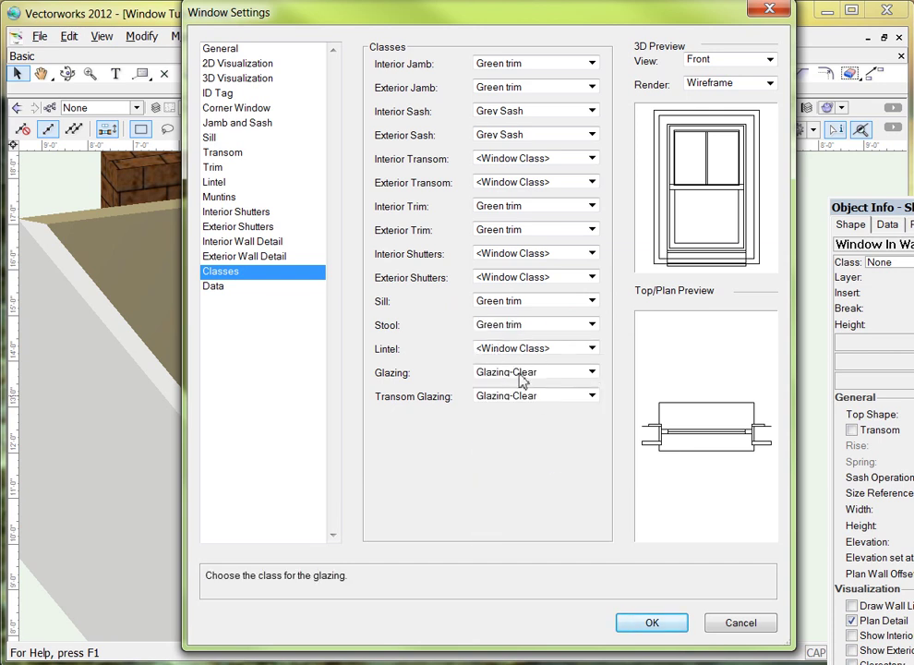
Step: Preview the window in OpenGL from the Right Isometric view, accept its settings and deselect it
left_click(750, 85)
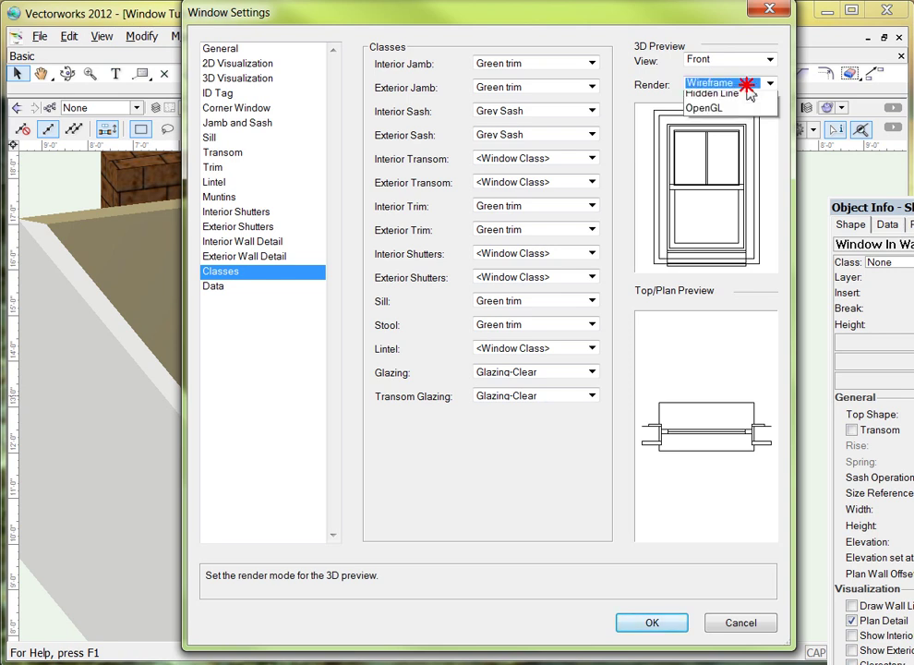
left_click(737, 129)
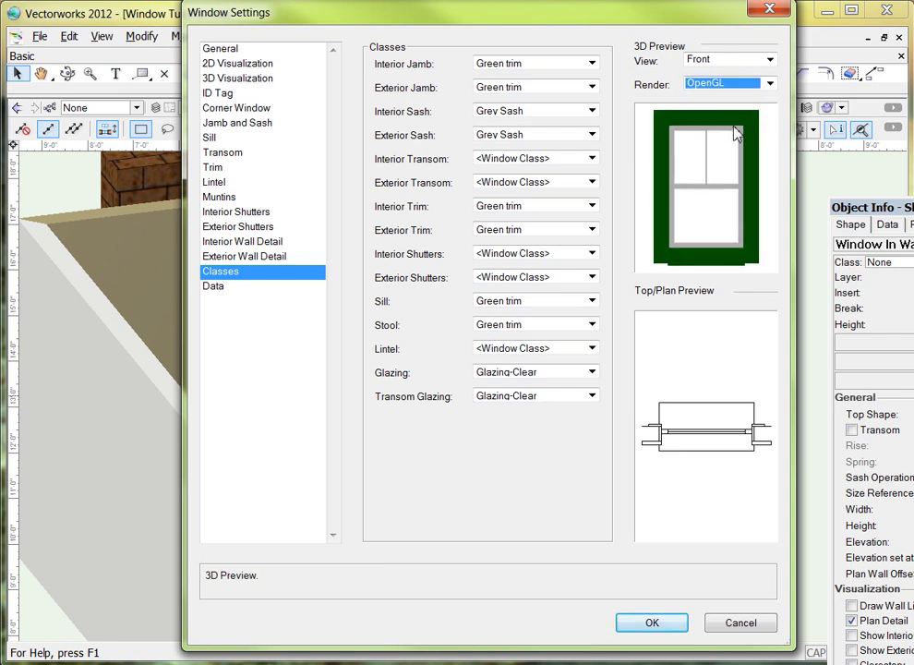
left_click(749, 61)
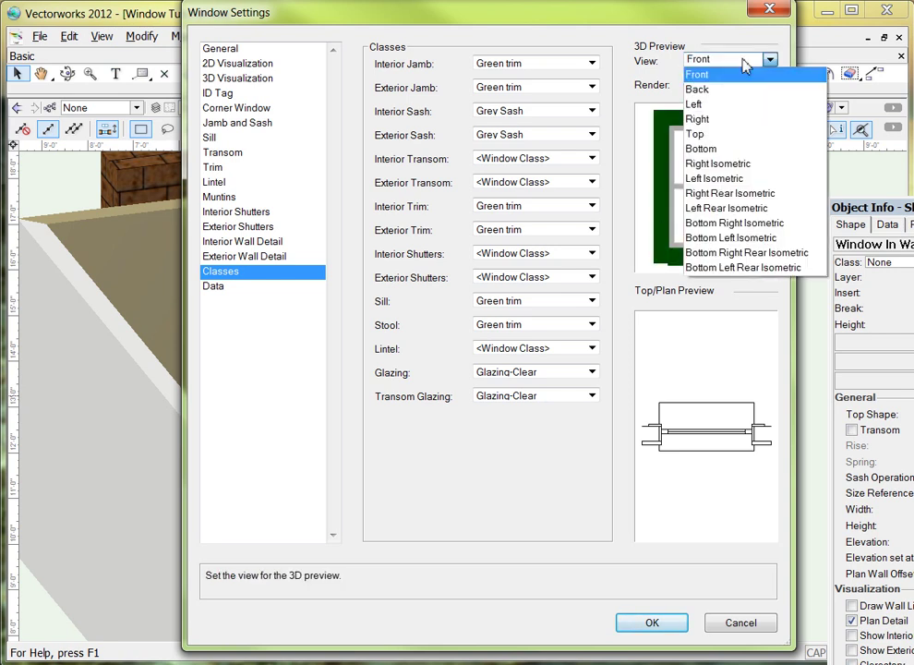
left_click(750, 163)
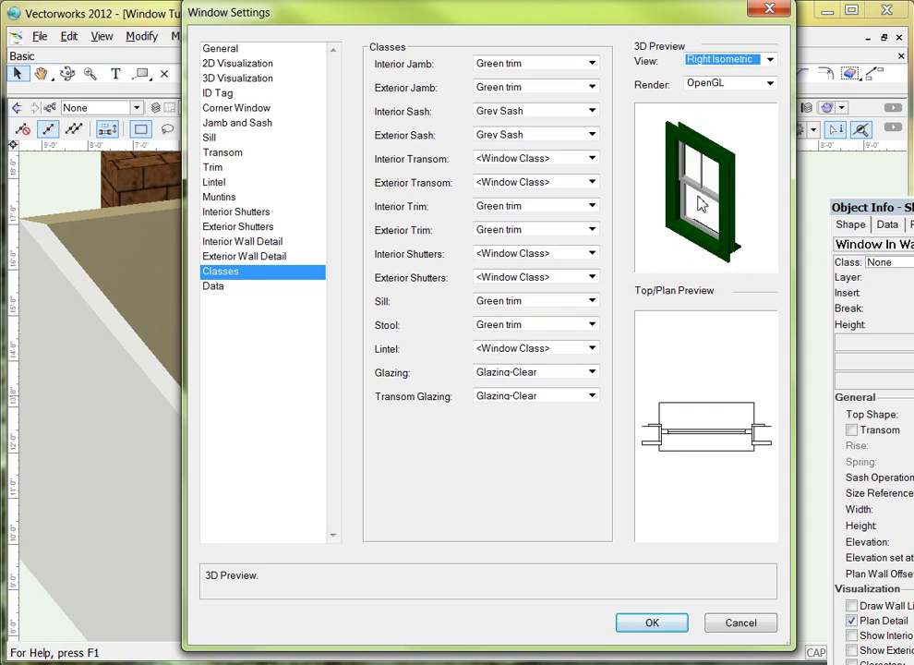
left_click(646, 622)
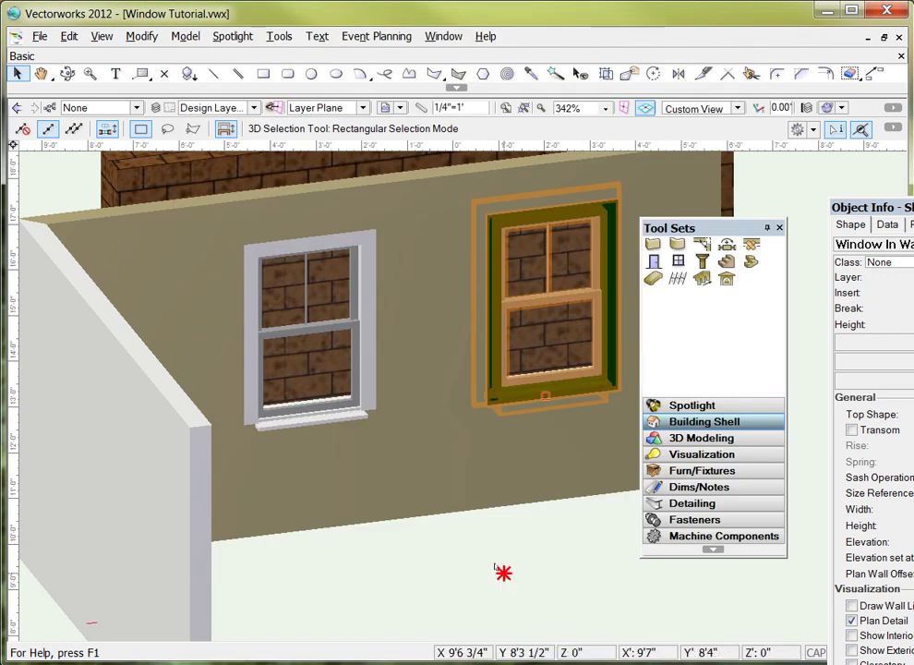
left_click(496, 567)
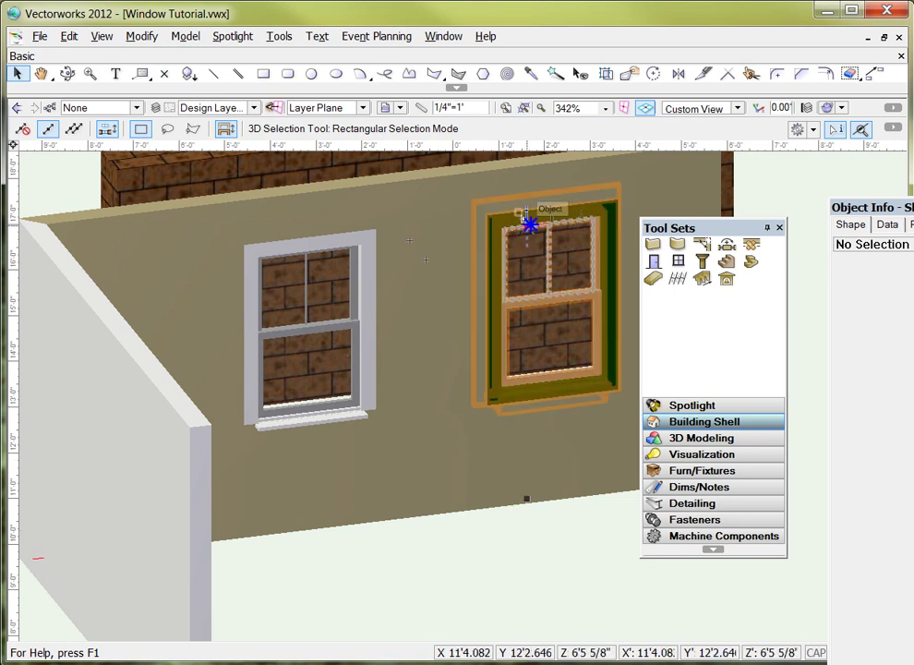
Step: Set the green-trimmed window's elevation to 6'0" in its object properties, keeping the palette clear of the window
right_click(524, 214)
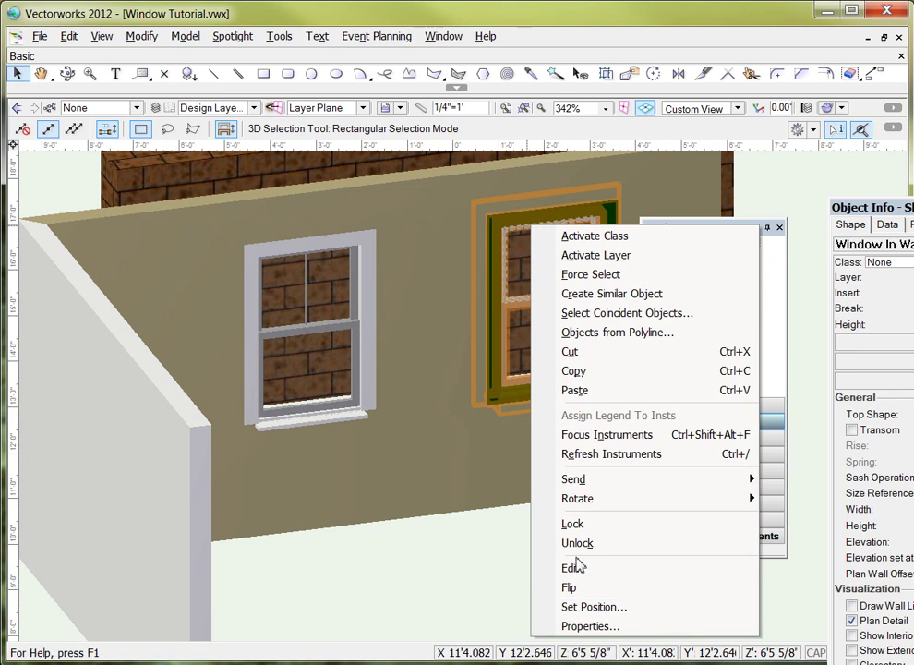
left_click(526, 223)
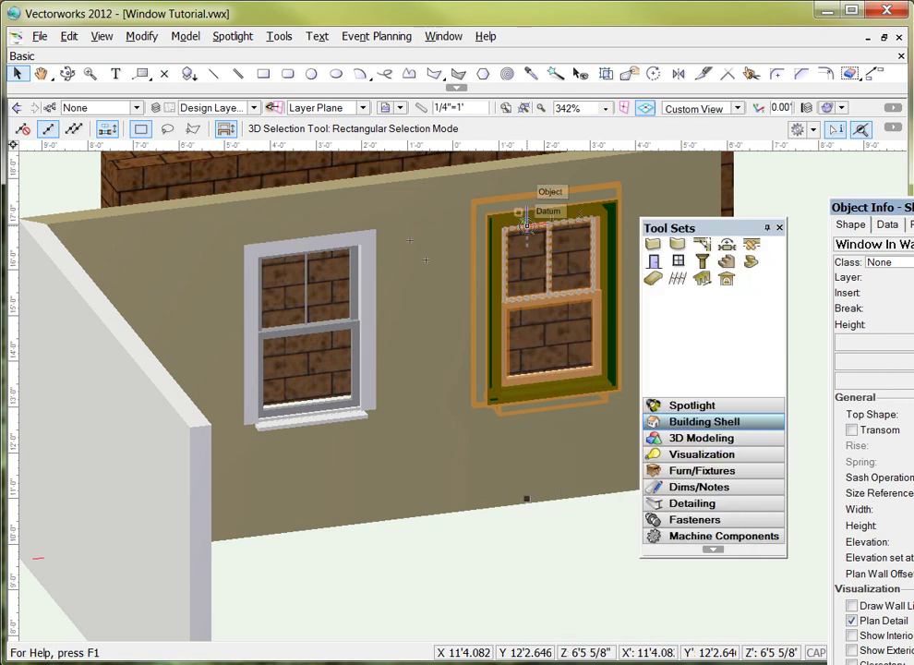
mouse_move(867, 207)
left_mouse_down()
mouse_move(332, 127)
mouse_move(414, 126)
mouse_move(457, 225)
left_mouse_up()
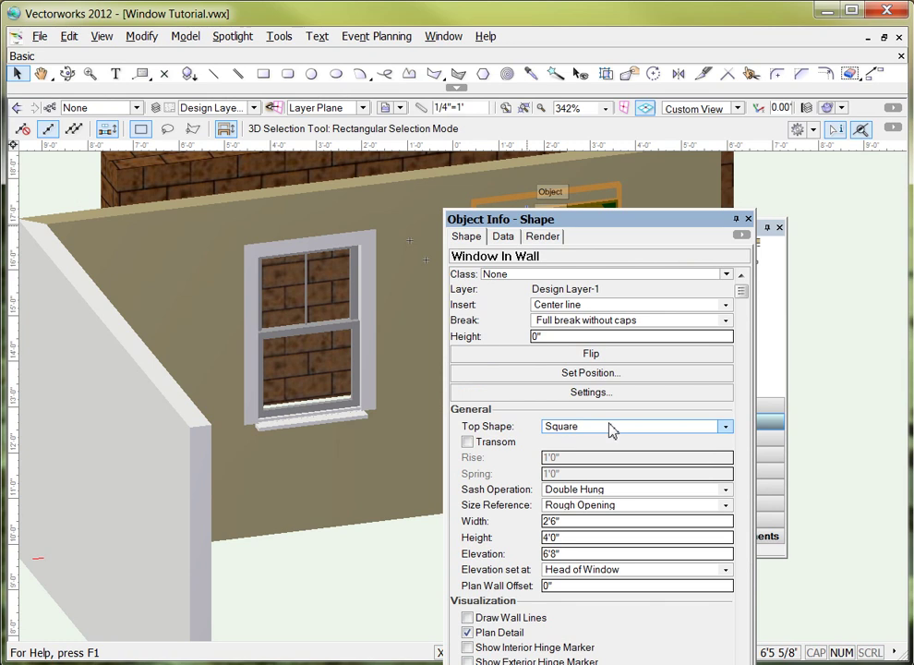
double_click(582, 553)
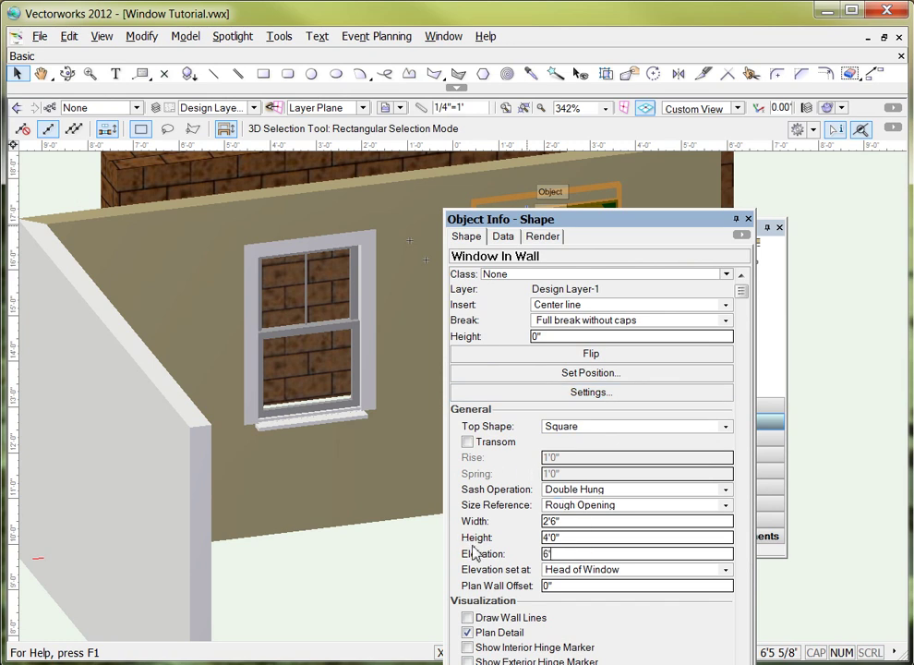
key("Return")
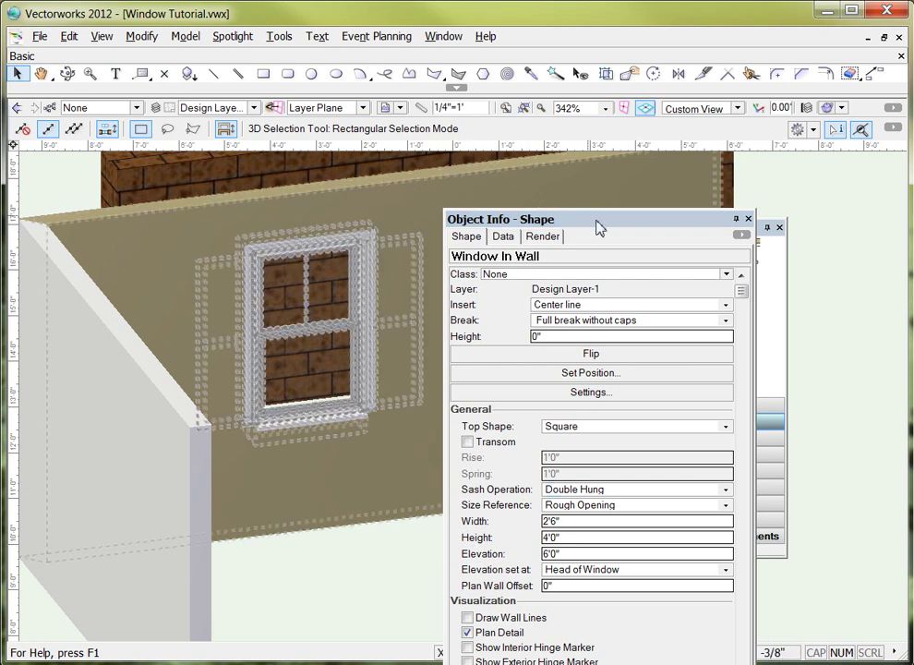
left_click_drag(598, 228, 769, 226)
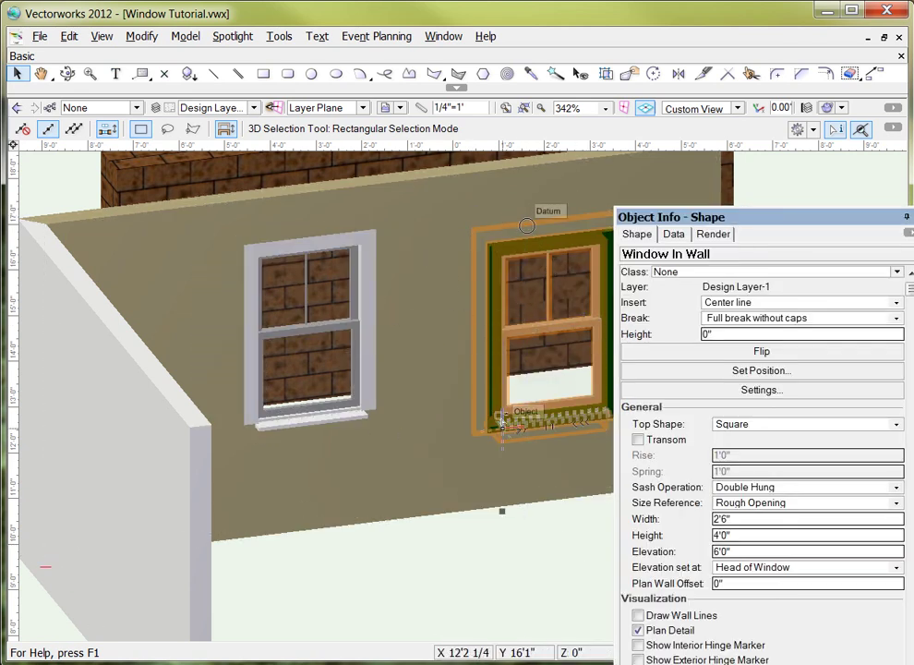
Step: Try a Round top shape on the green-trimmed window and return it to Square
left_click(744, 425)
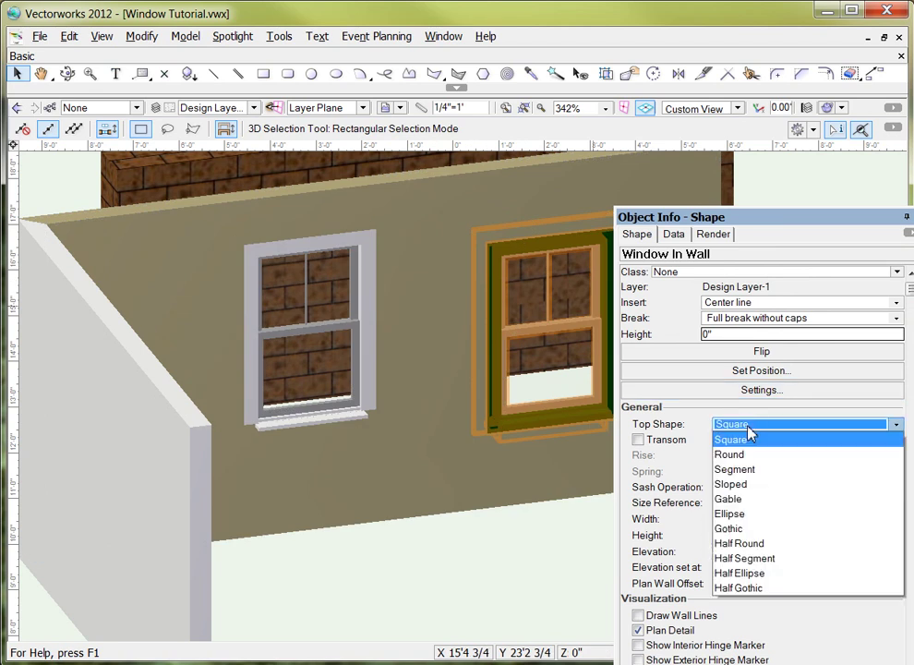
left_click(731, 454)
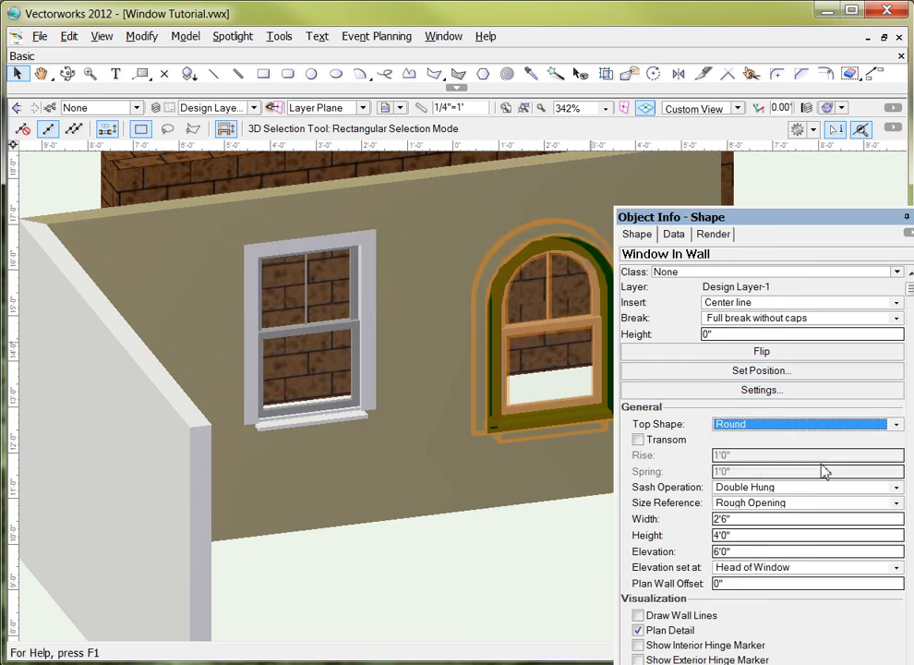
left_click(799, 424)
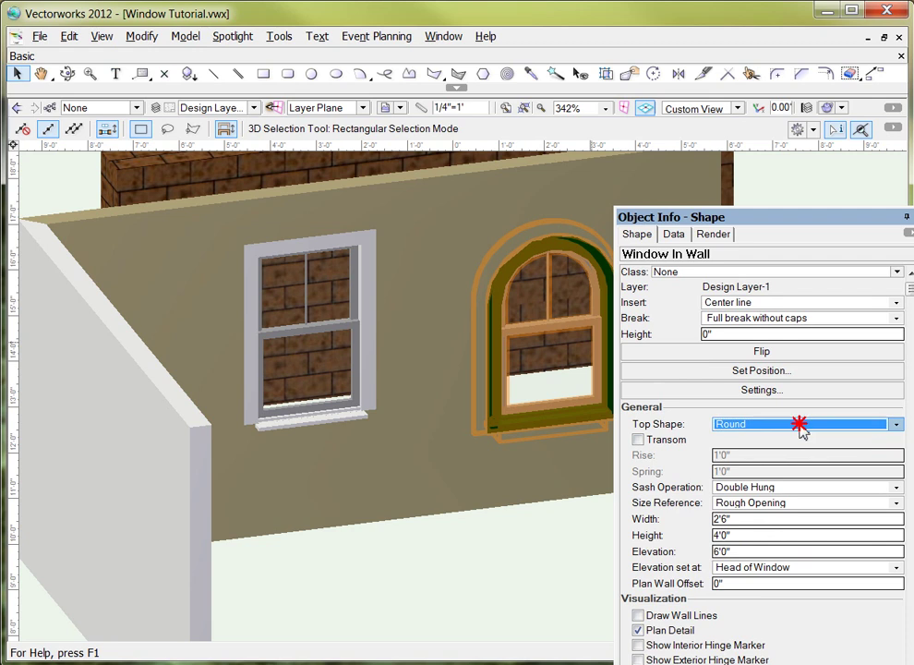
left_click(787, 438)
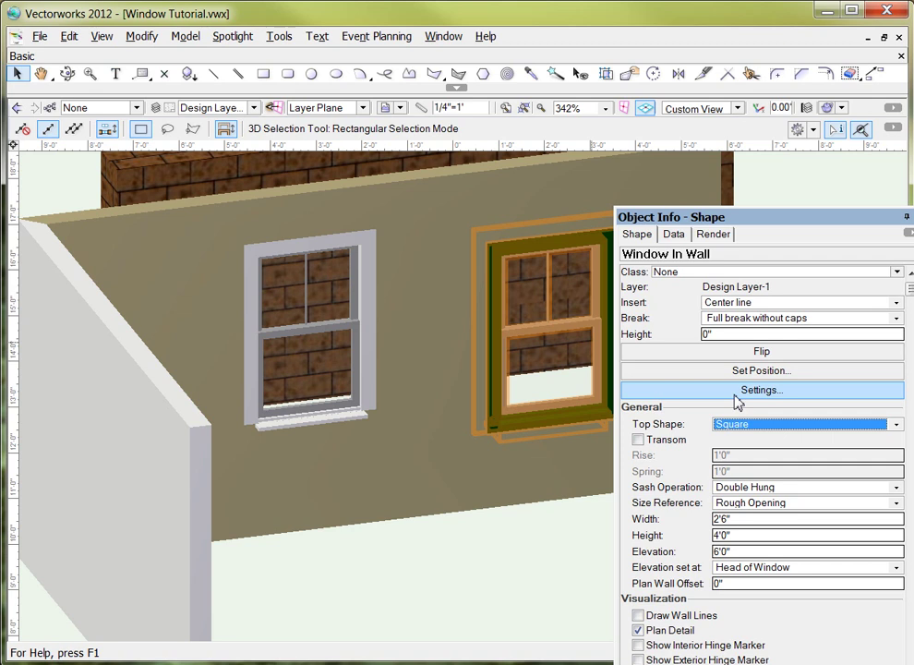
Step: Review the window's class assignments in its settings, close them without changes and move the Object Info palette off the tool sets
left_click(736, 395)
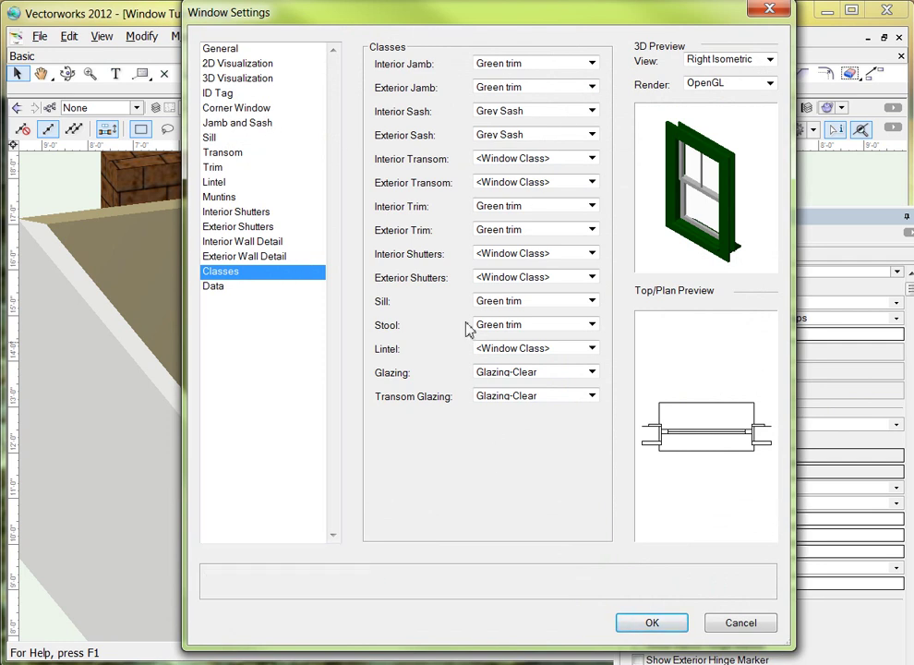
left_click(729, 622)
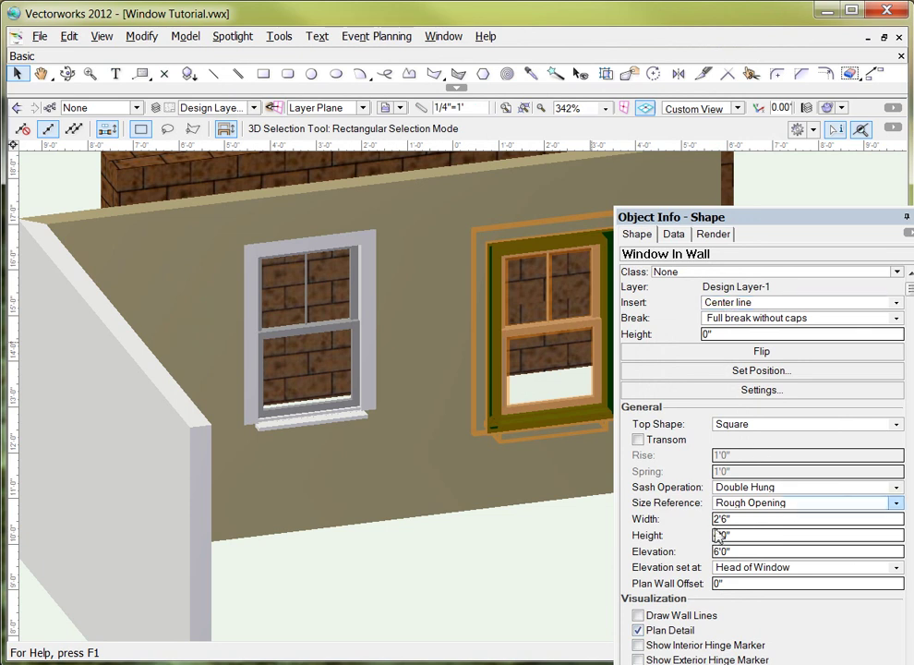
left_click_drag(755, 213, 900, 254)
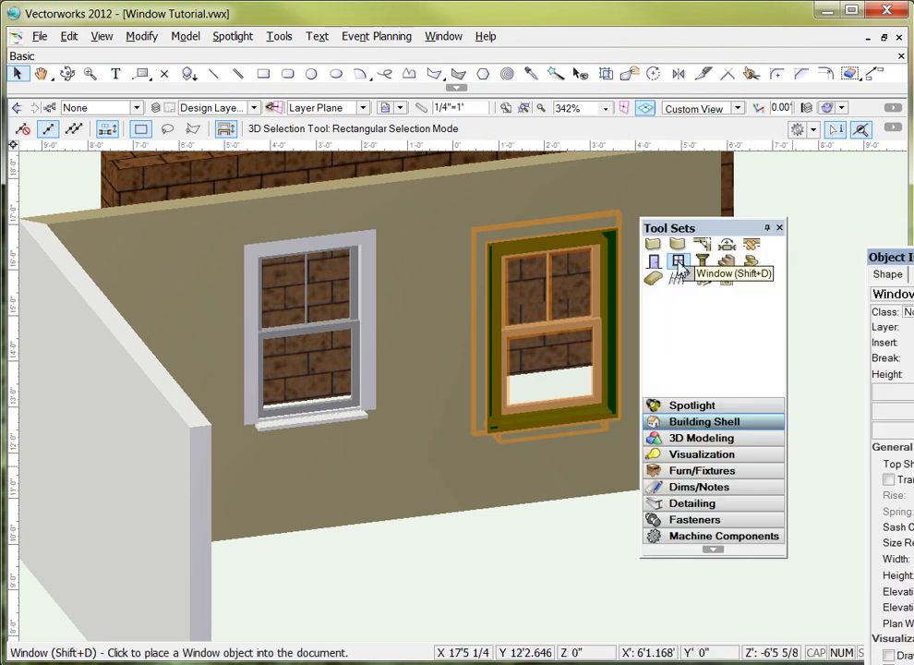